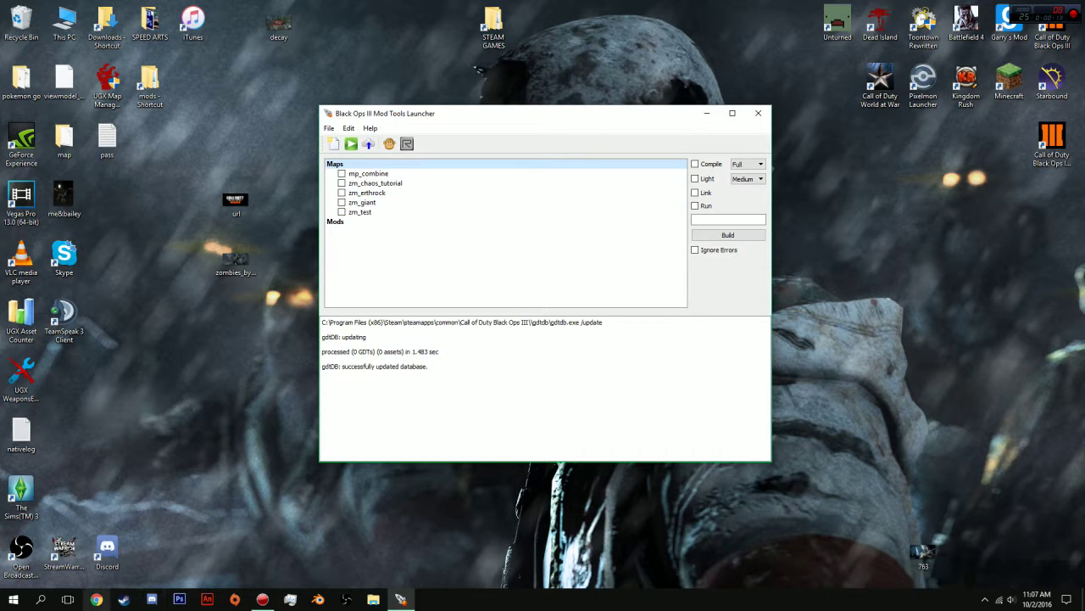
# Switch to Steam and show the Tools section of the library
pyautogui.click(124, 599)
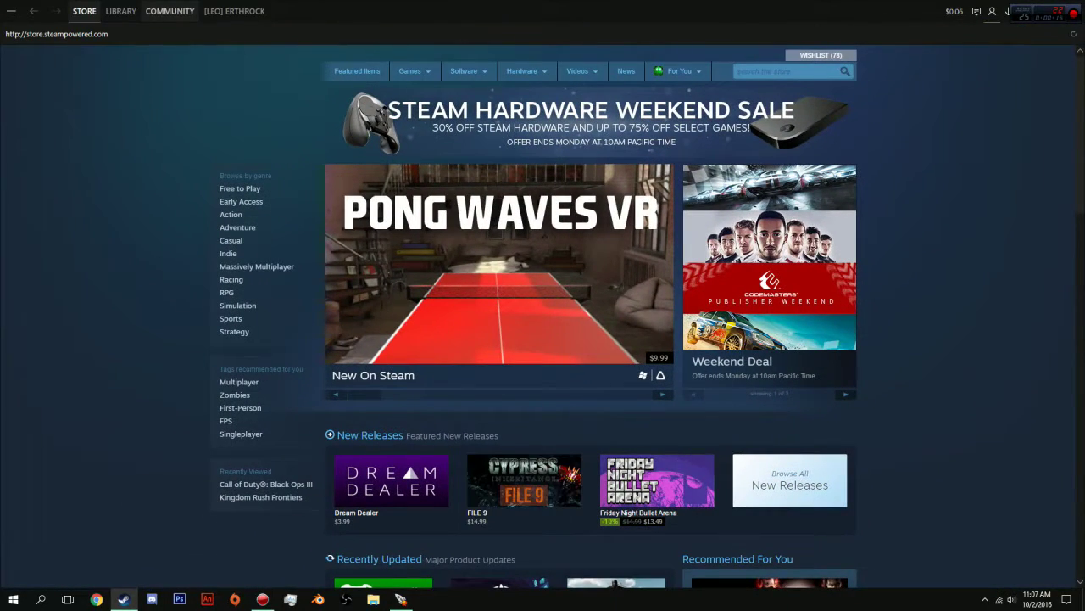
pyautogui.moveTo(121, 11)
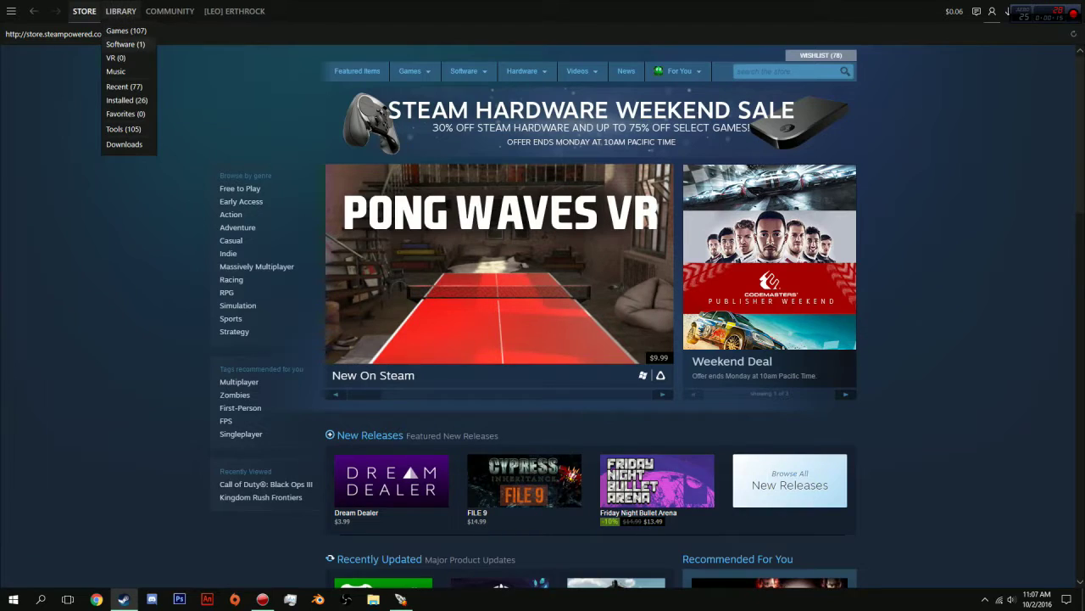
pyautogui.click(123, 31)
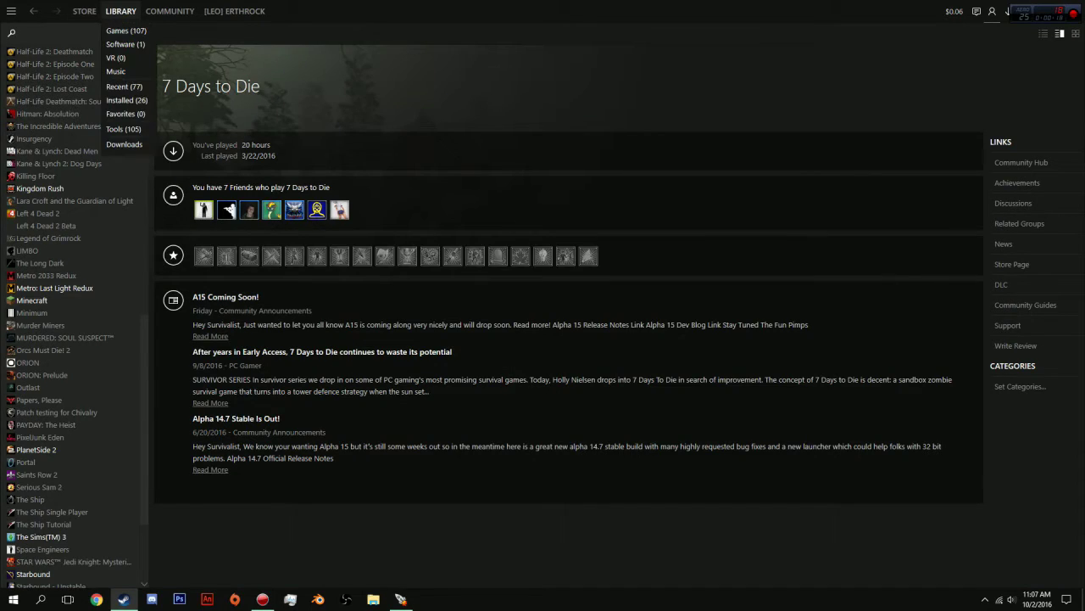
pyautogui.click(124, 144)
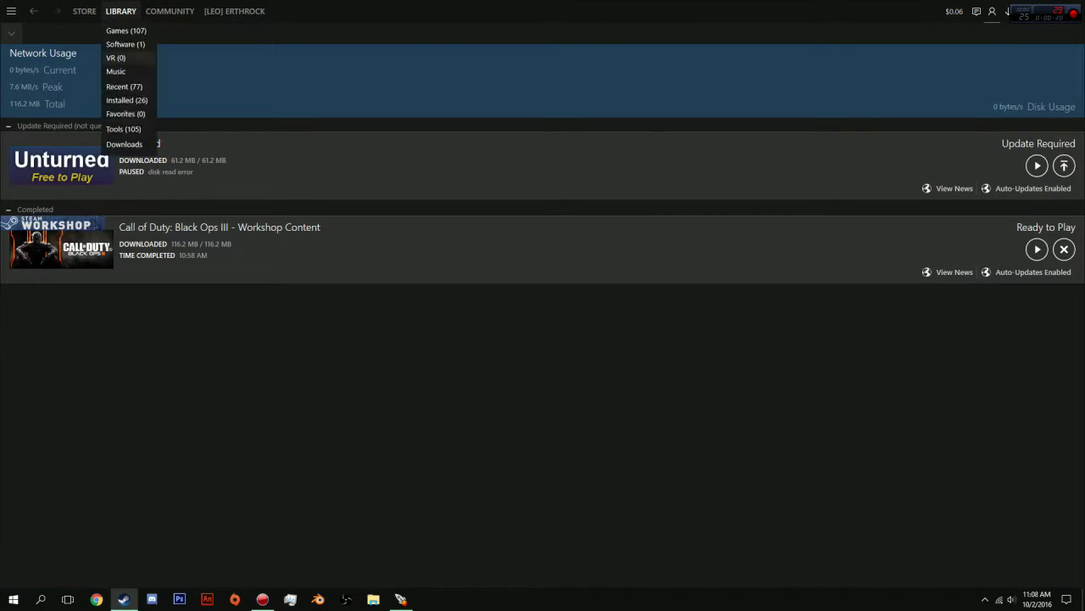
pyautogui.click(123, 128)
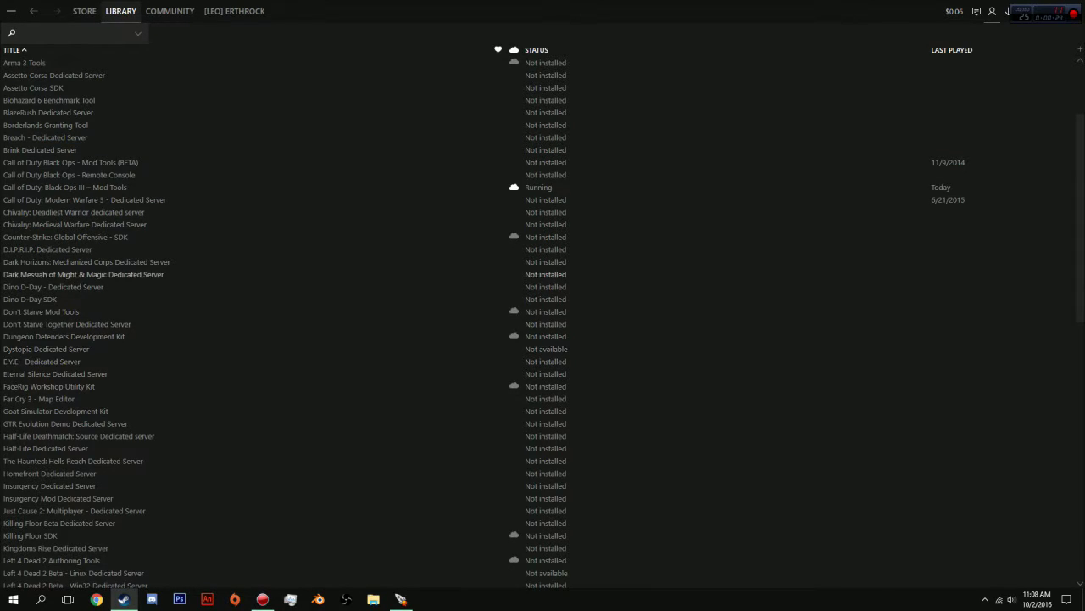
# Check in the properties of Call of Duty: Black Ops III – Mod Tools whether the Additional Assets DLC is installed, and close Steam
pyautogui.rightClick(48, 187)
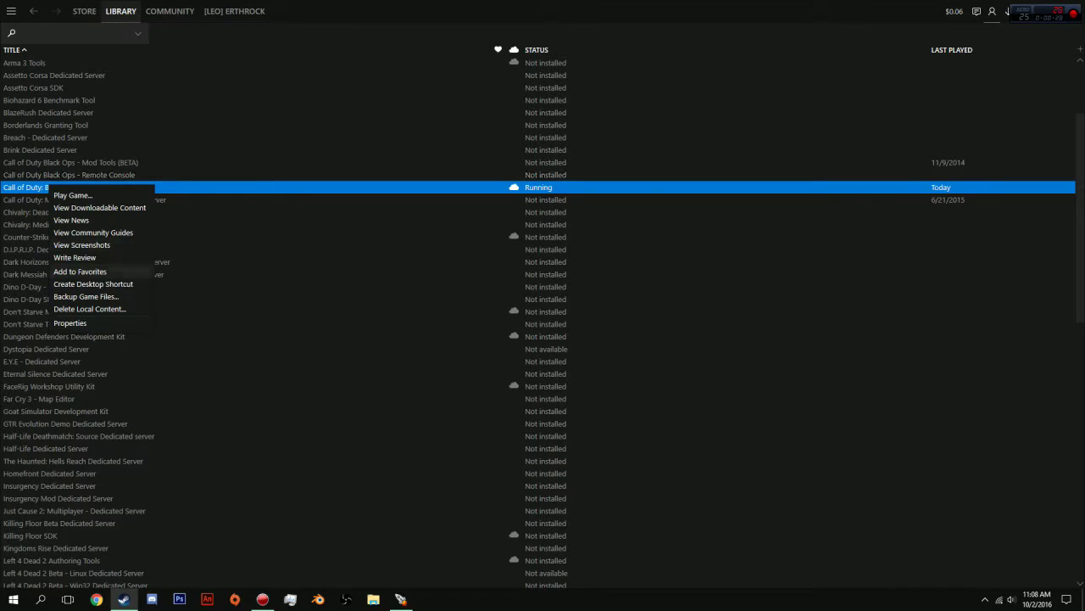
pyautogui.click(70, 323)
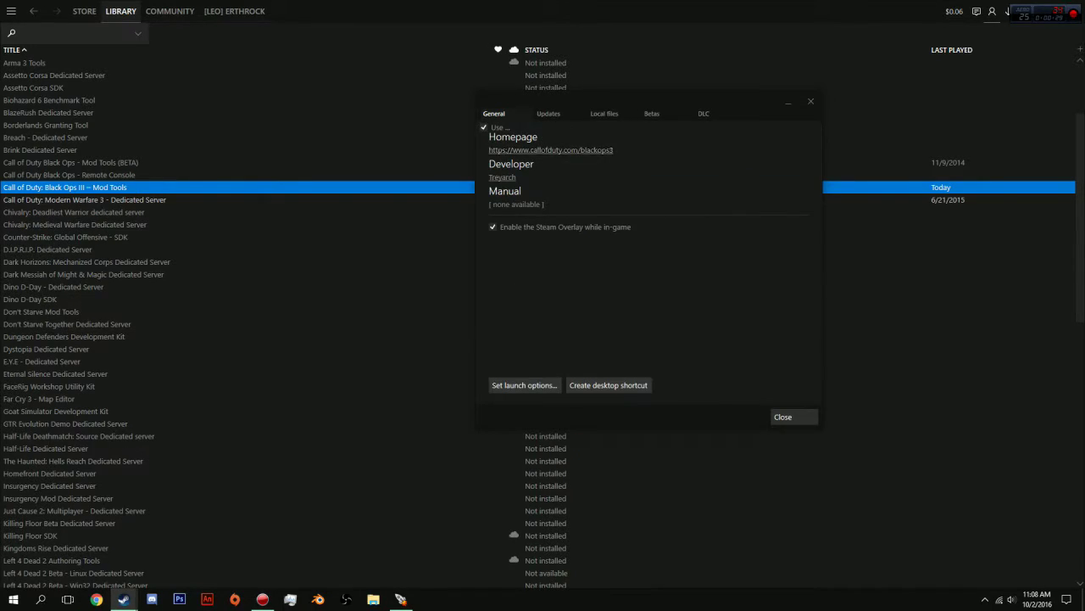
pyautogui.click(651, 114)
pyautogui.click(704, 113)
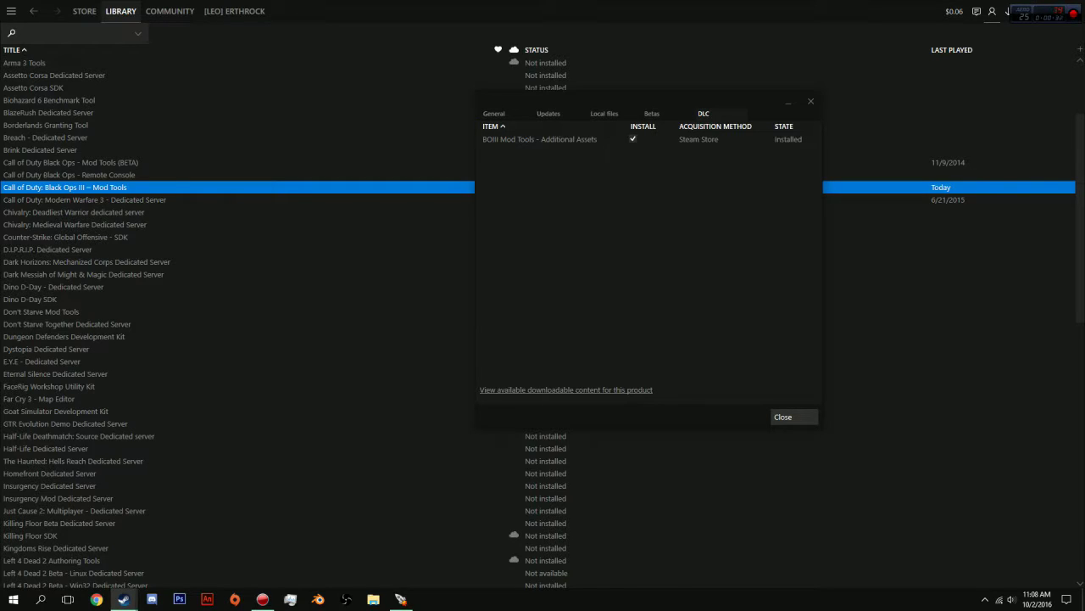
pyautogui.click(811, 101)
pyautogui.moveTo(811, 12); pyautogui.dragTo(608, 92)
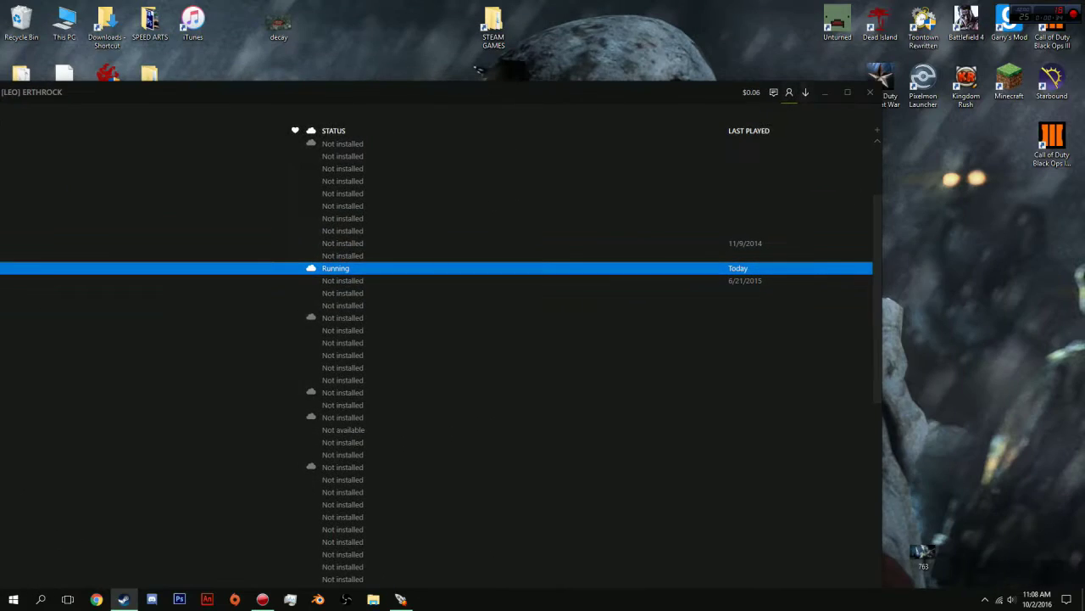
pyautogui.click(870, 93)
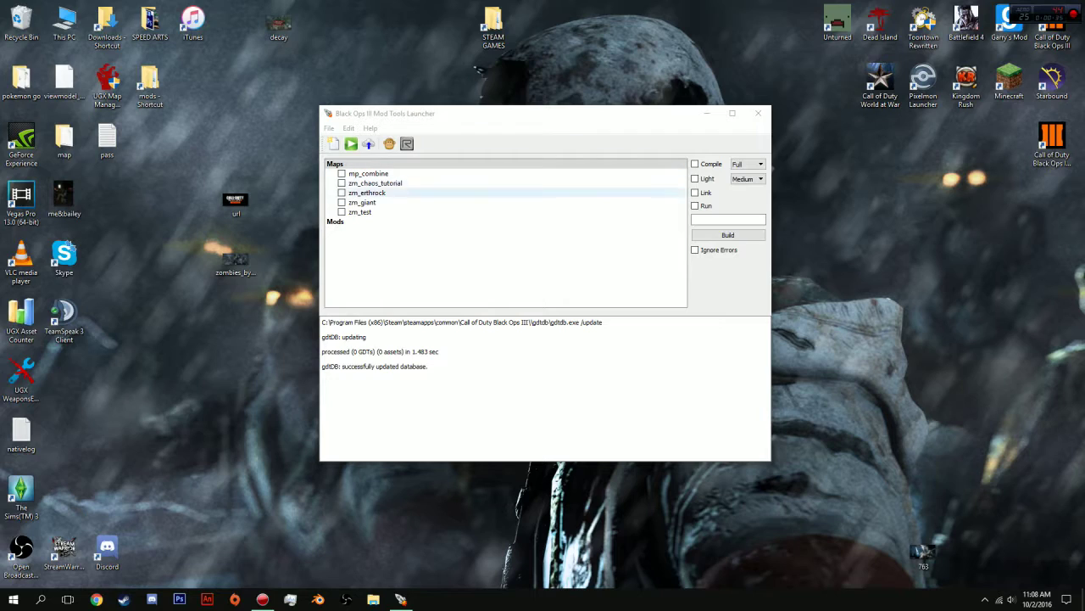
# Create a new map named zm_tutorial from the zombies template in the Mod Tools Launcher
pyautogui.click(370, 128)
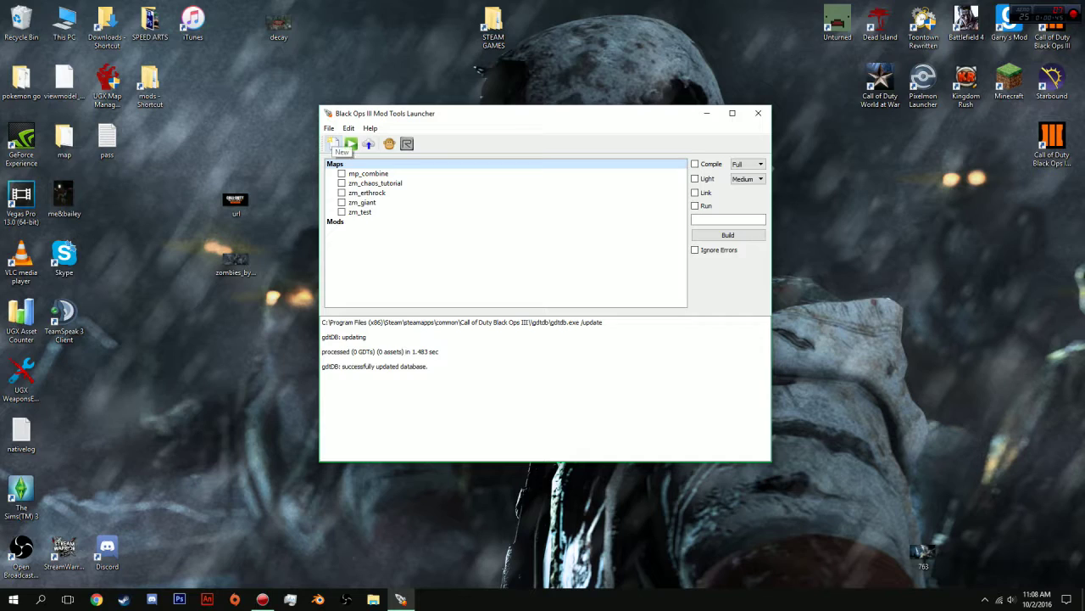
pyautogui.click(332, 144)
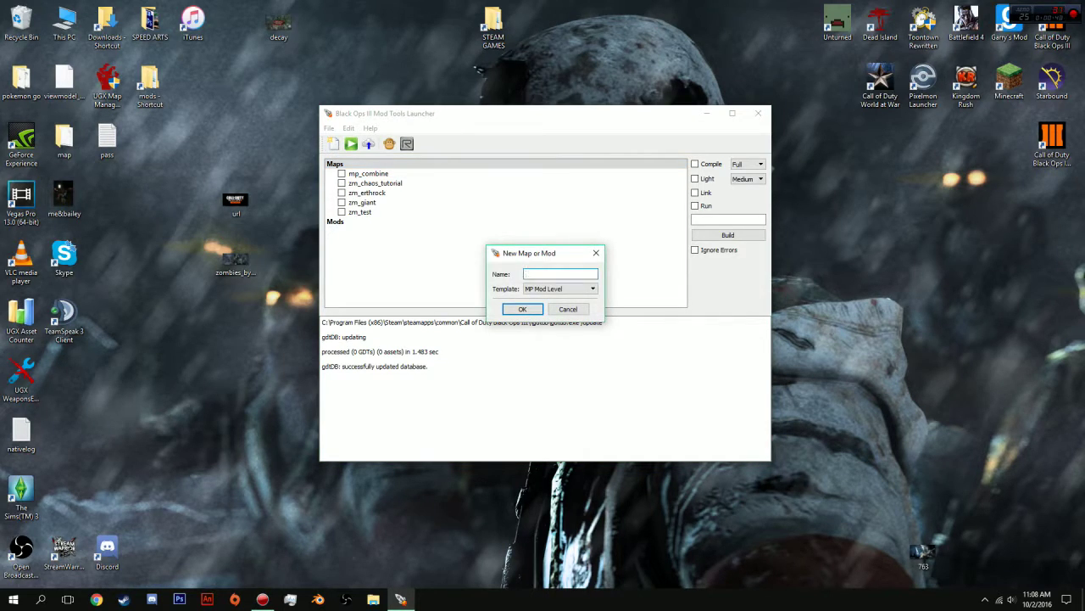
pyautogui.click(559, 288)
pyautogui.click(543, 302)
pyautogui.click(551, 273)
pyautogui.write('zm_tutorial')
pyautogui.press('Return')
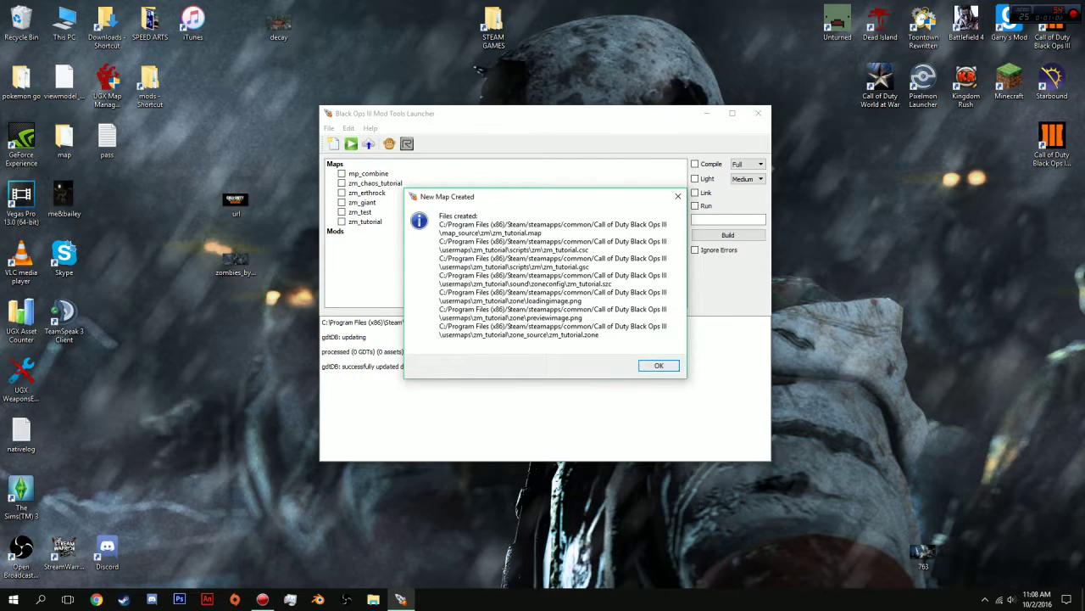
pyautogui.press('Return')
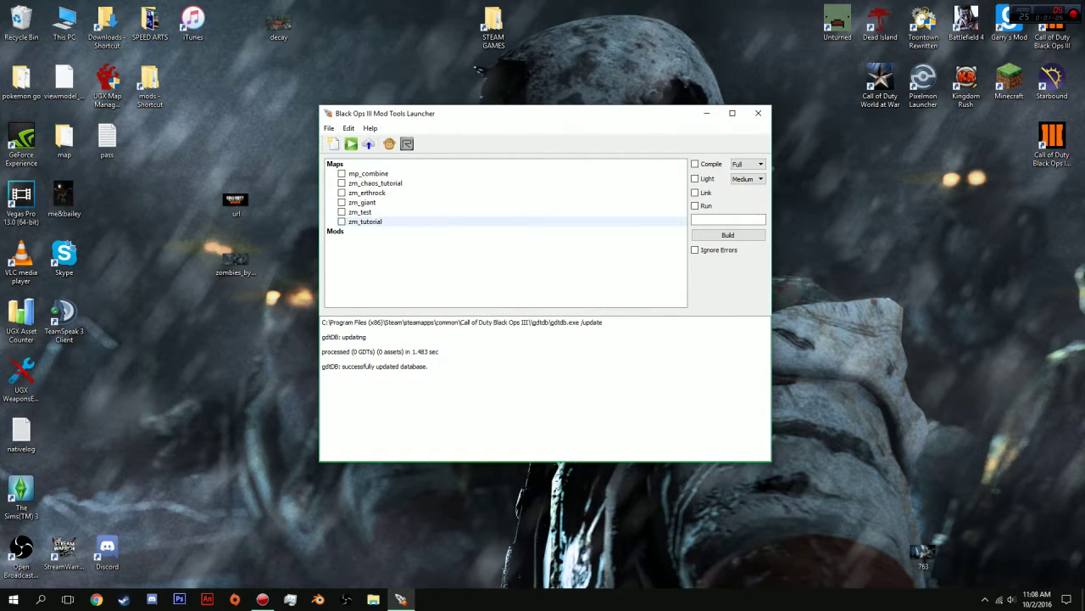
# Open the zm_tutorial map in Radiant and look around its spawn area in the camera view
pyautogui.rightClick(361, 223)
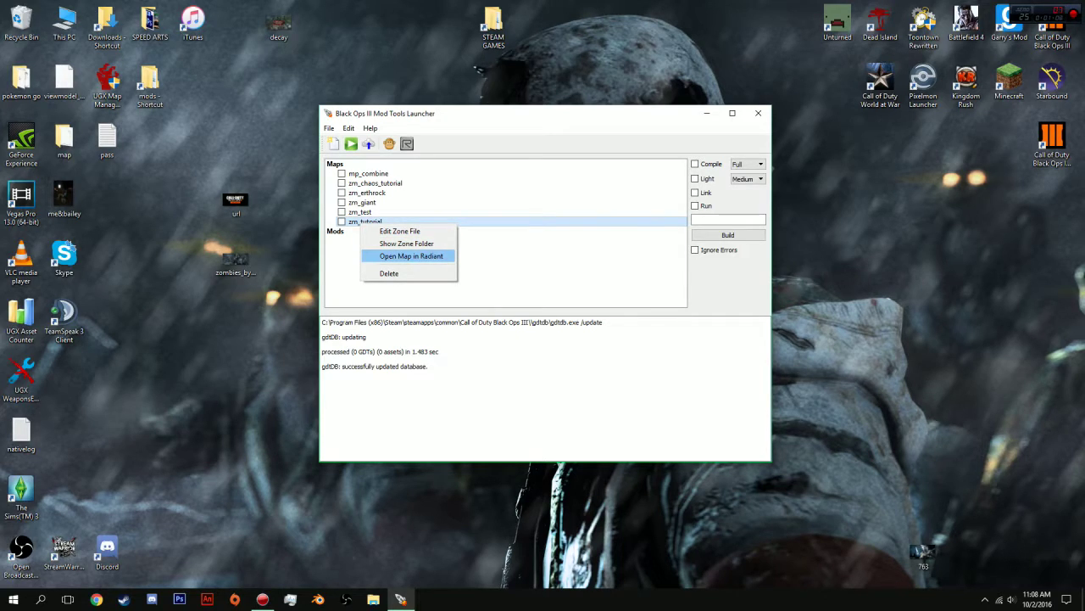
pyautogui.press('Return')
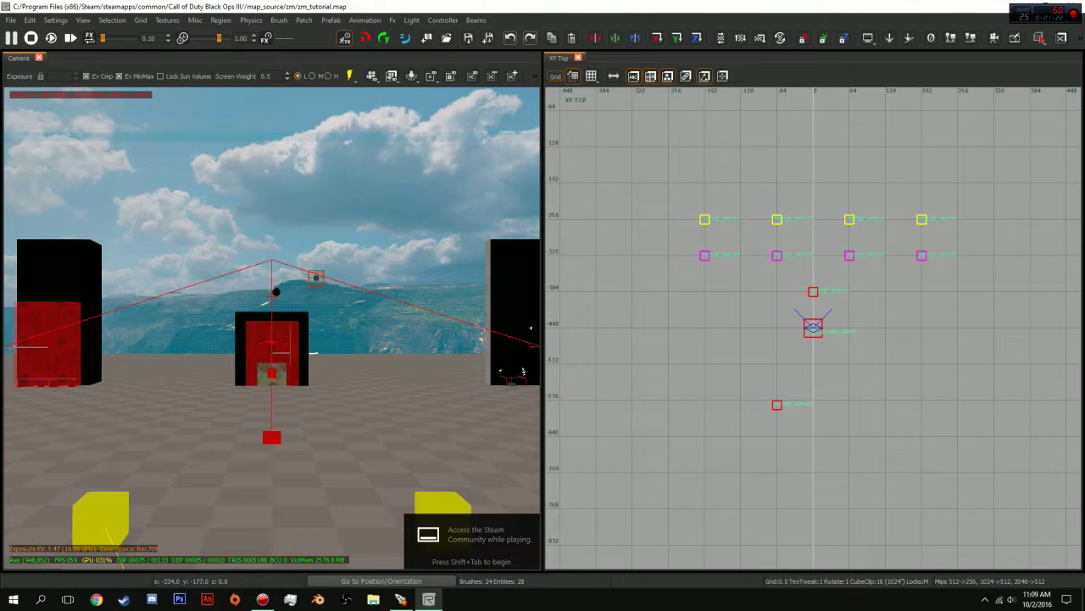
pyautogui.moveTo(271, 328); pyautogui.dragTo(296, 346, button='right')
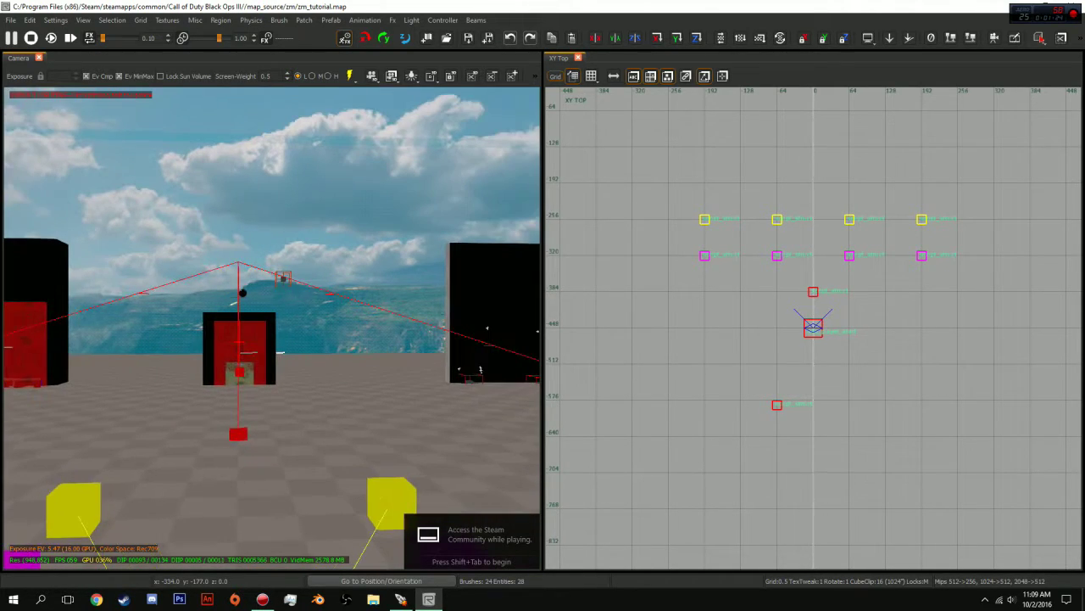
pyautogui.moveTo(236, 416); pyautogui.dragTo(236, 213, button='right')
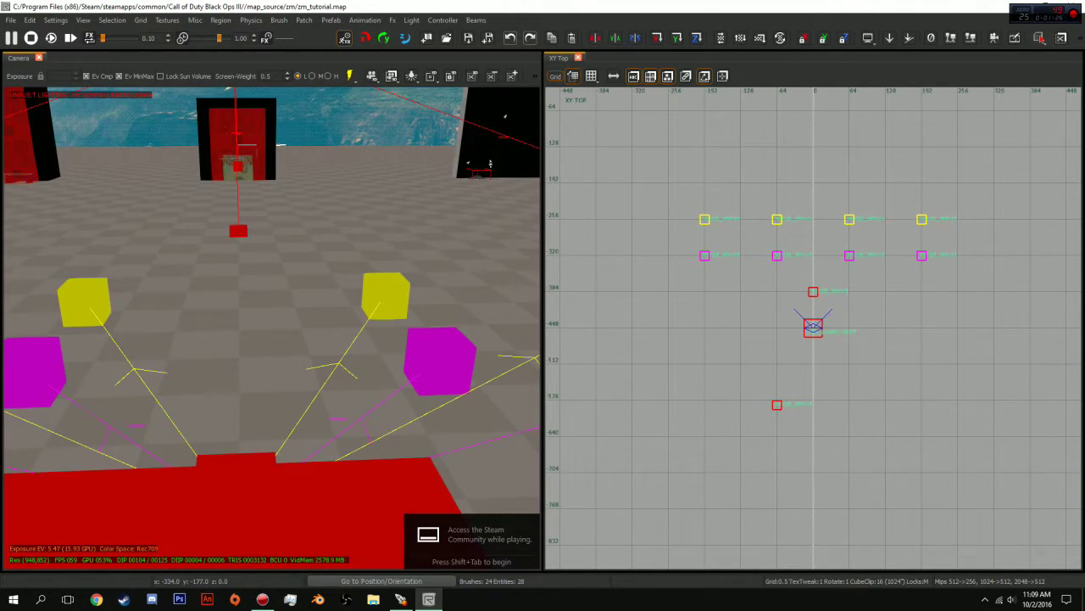
# Hide the camera view's Exposure toolbar and try docking the XY Top view above the camera view
pyautogui.rightClick(274, 69)
pyautogui.click(300, 76)
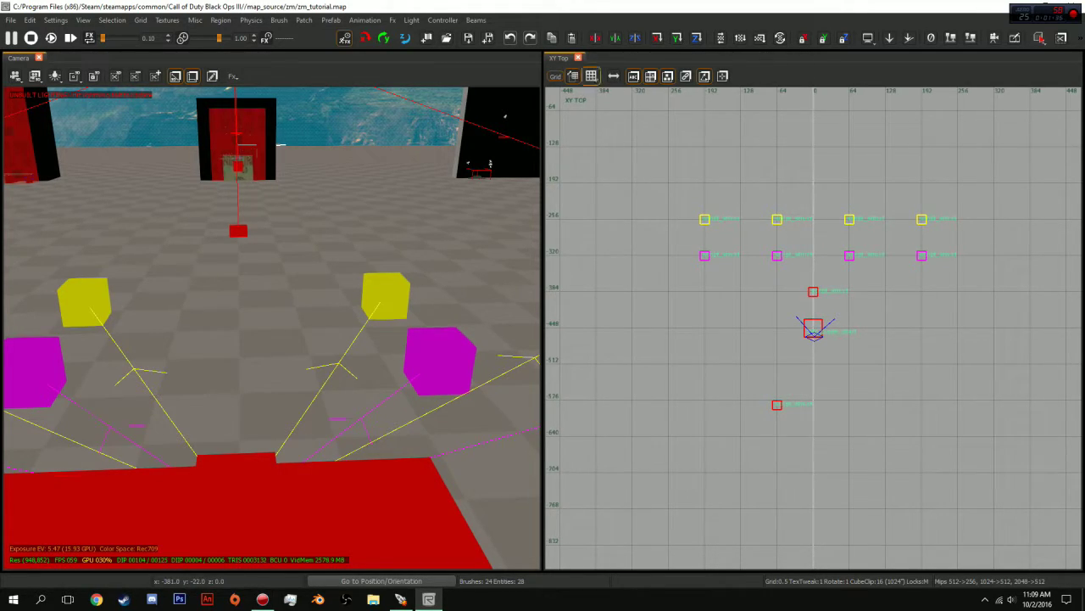
pyautogui.moveTo(559, 59); pyautogui.dragTo(501, 85)
pyautogui.moveTo(235, 213); pyautogui.dragTo(235, 213)
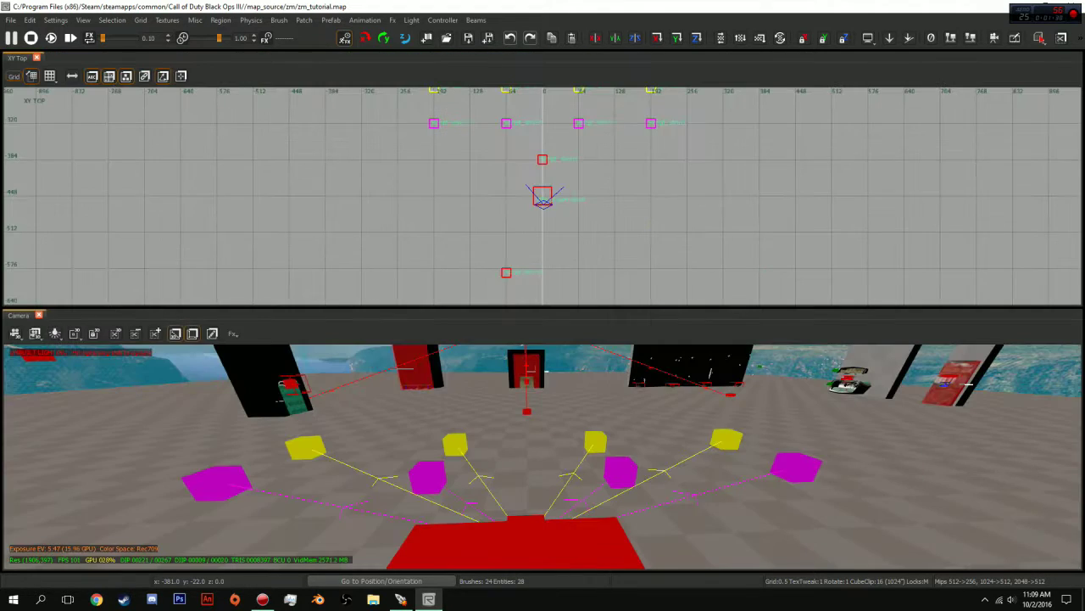
pyautogui.moveTo(85, 195); pyautogui.dragTo(950, 441)
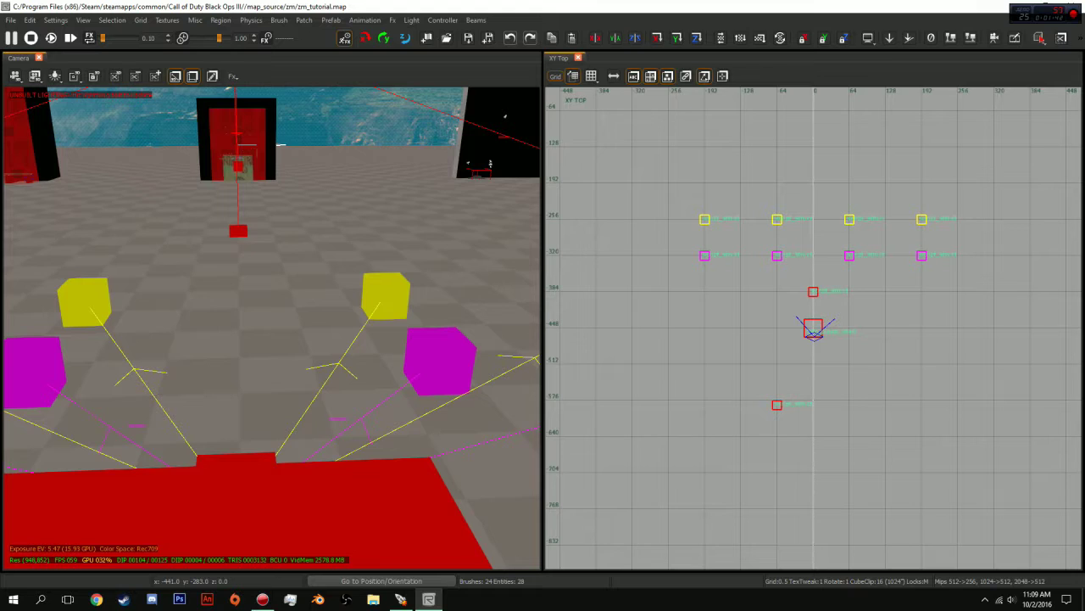
# Show the camera view's Exposure toolbar, set the quality option to H and turn on runtime lighting
pyautogui.moveTo(236, 213); pyautogui.dragTo(59, 222, button='right')
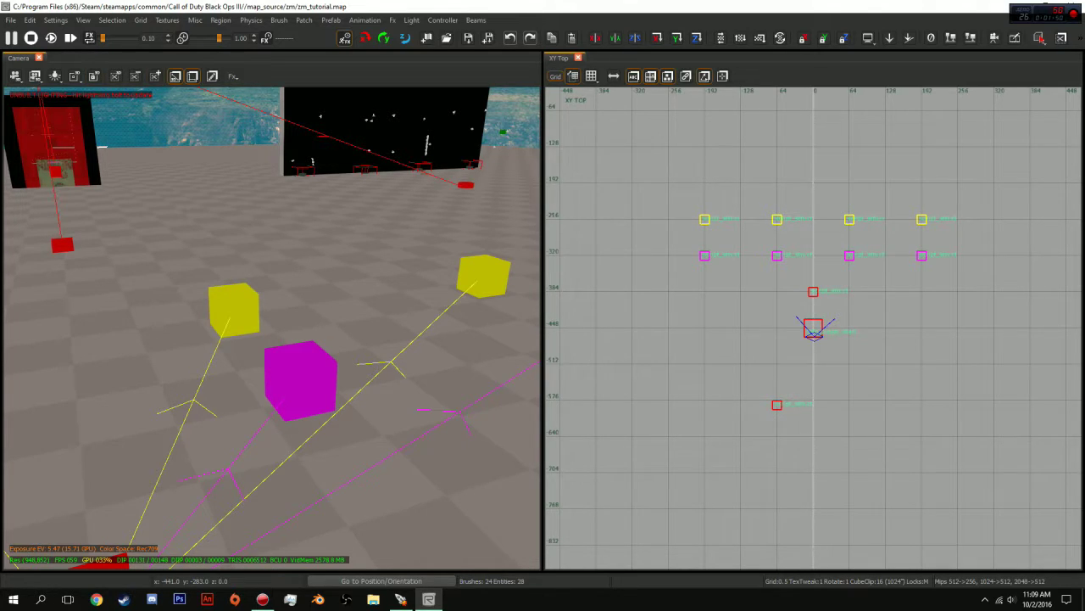
pyautogui.rightClick(262, 70)
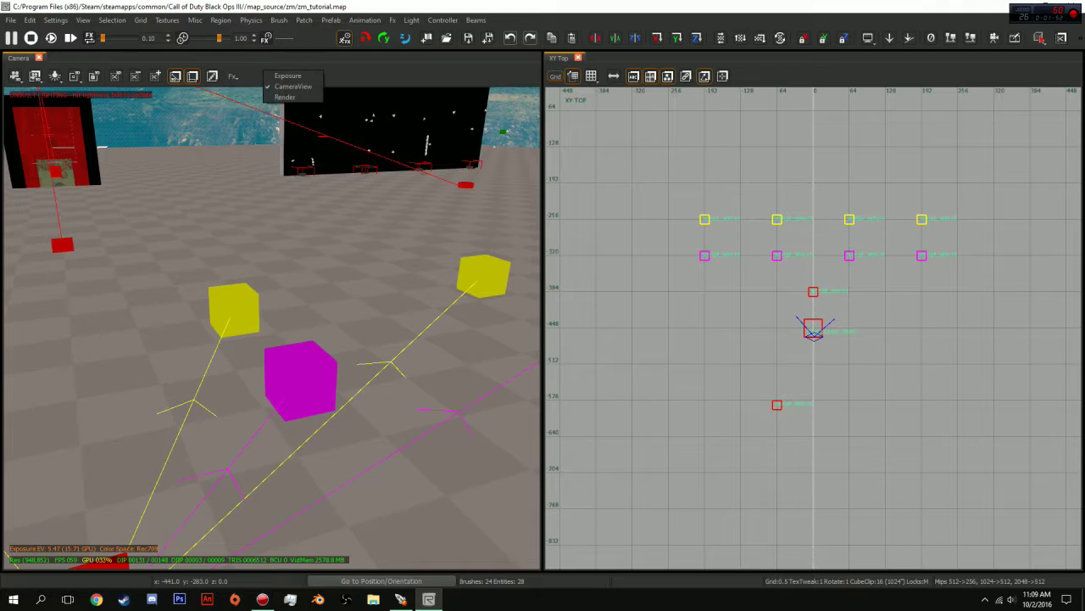
pyautogui.click(288, 75)
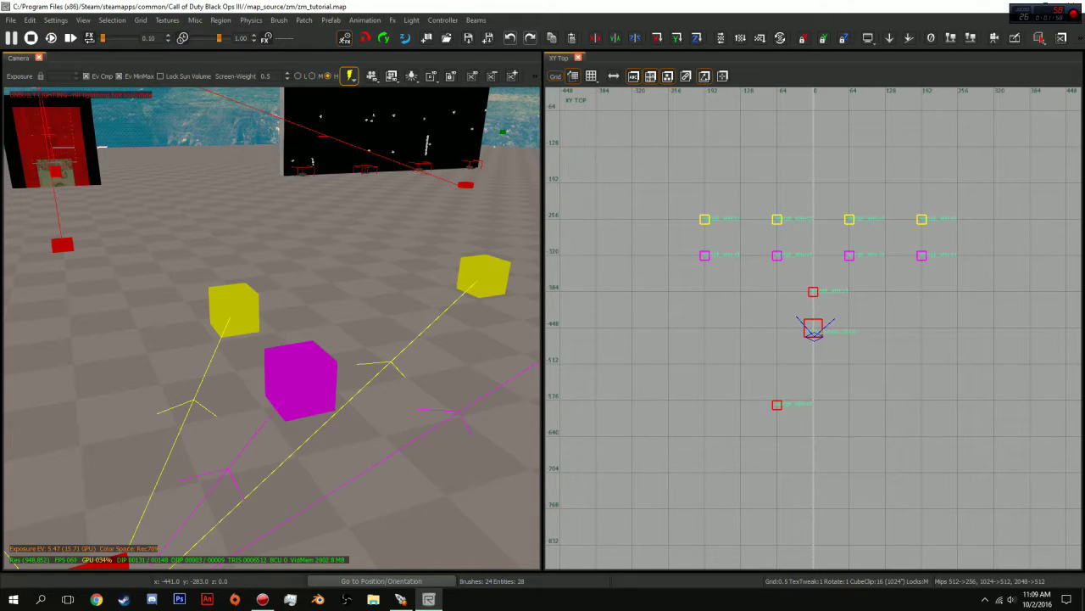
pyautogui.click(349, 75)
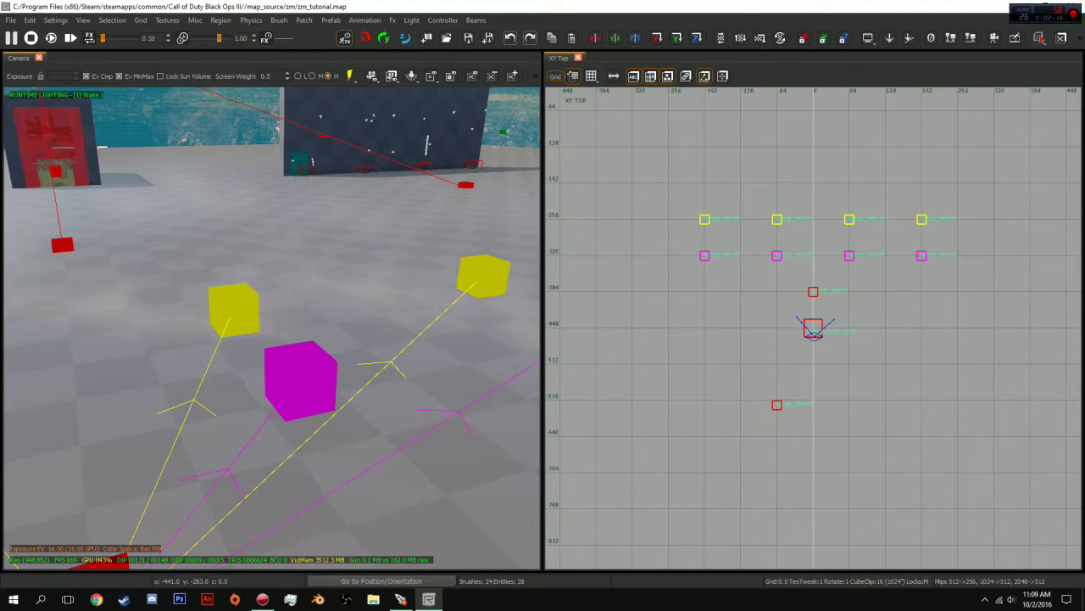
# Examine the lit template map from several positions in the camera view and its wider layout in the XY Top view
pyautogui.press('w')
pyautogui.moveTo(271, 327); pyautogui.dragTo(272, 212, button='right')
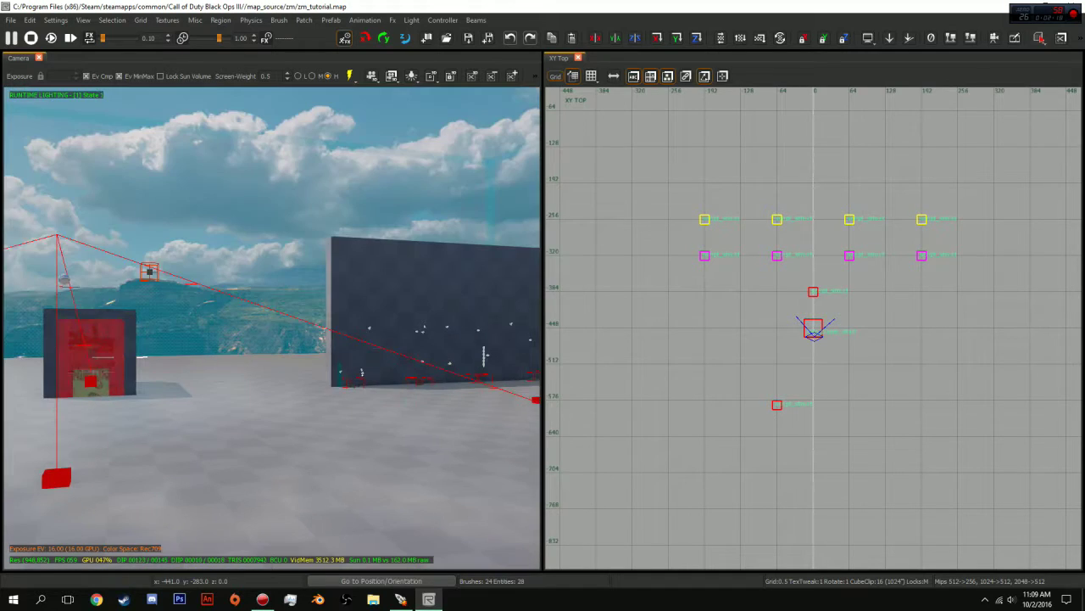
pyautogui.press('s')
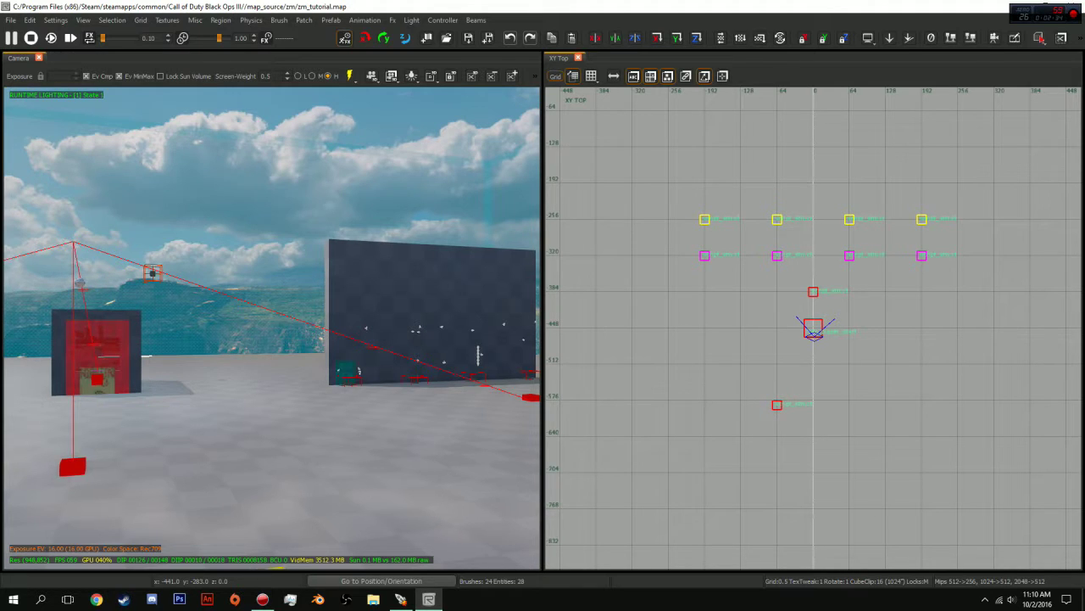
pyautogui.moveTo(272, 328); pyautogui.dragTo(458, 328, button='right')
pyautogui.moveTo(272, 328); pyautogui.dragTo(225, 328, button='right')
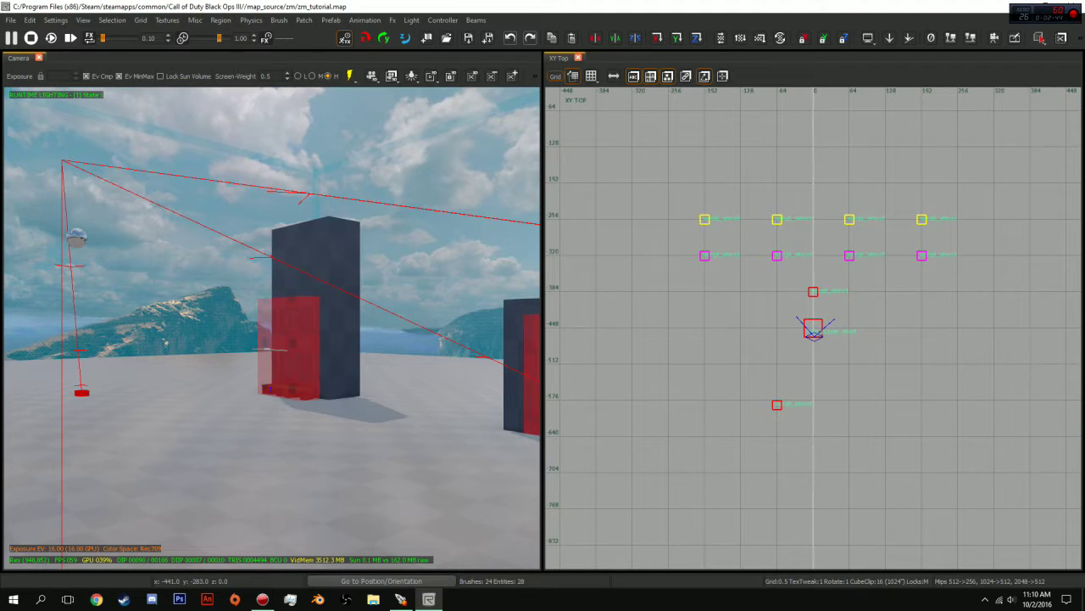
pyautogui.press('c')
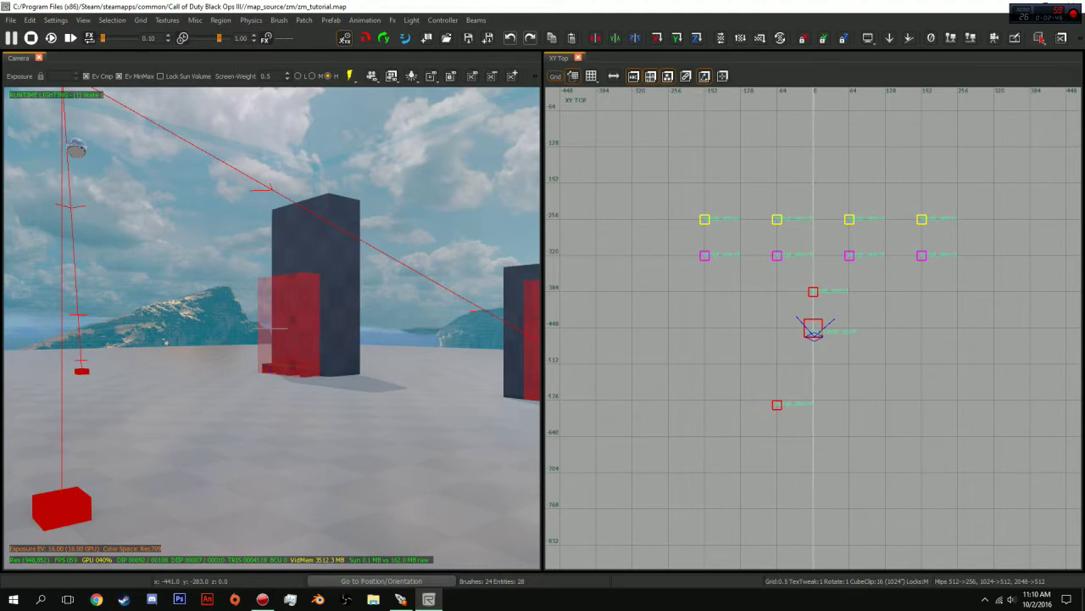
pyautogui.press('d')
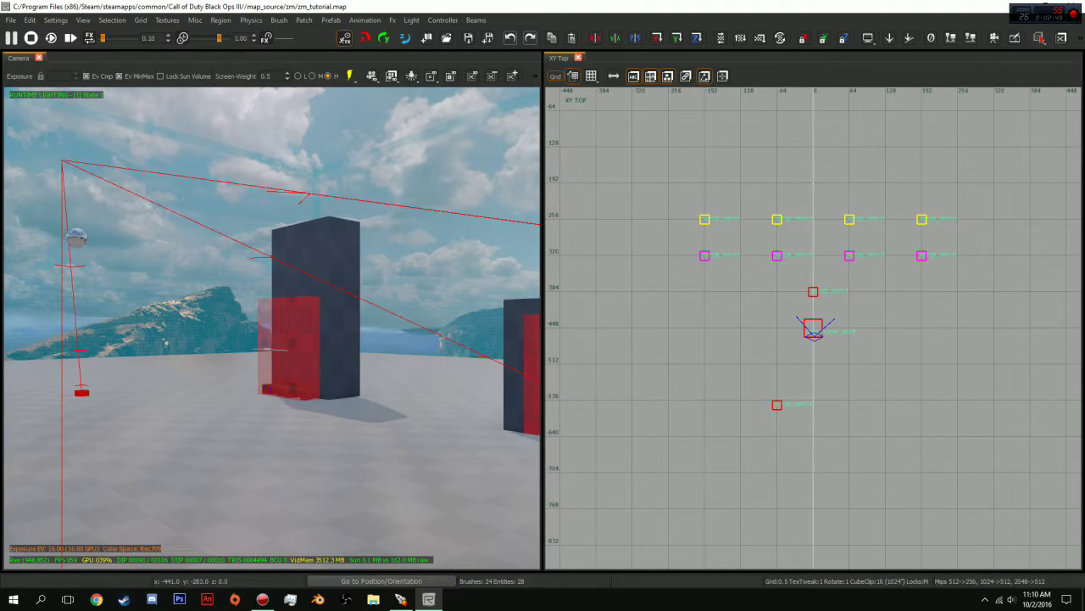
pyautogui.press('d')
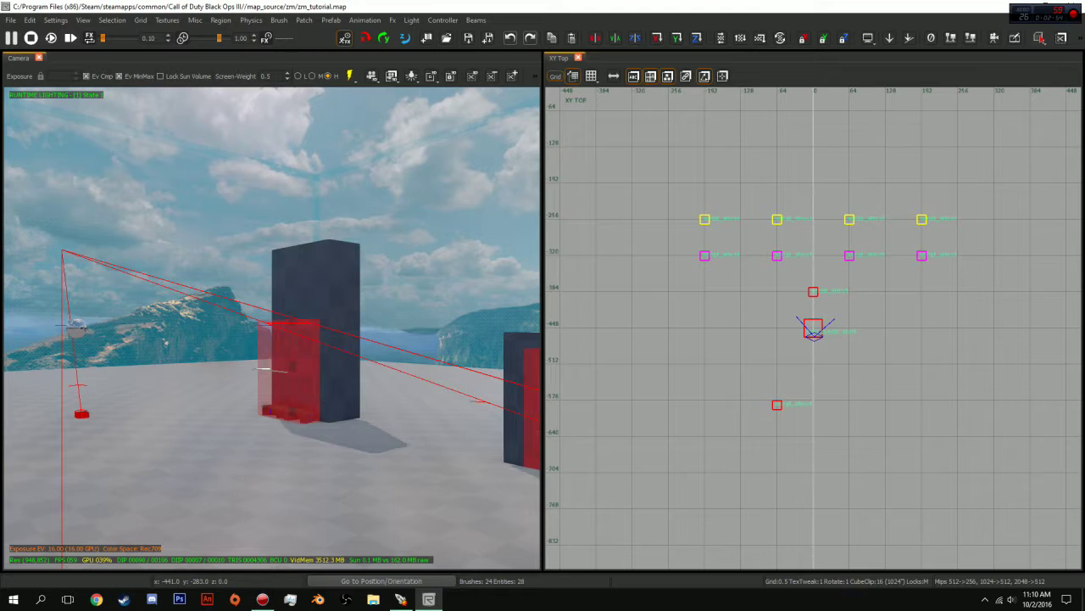
pyautogui.press('a')
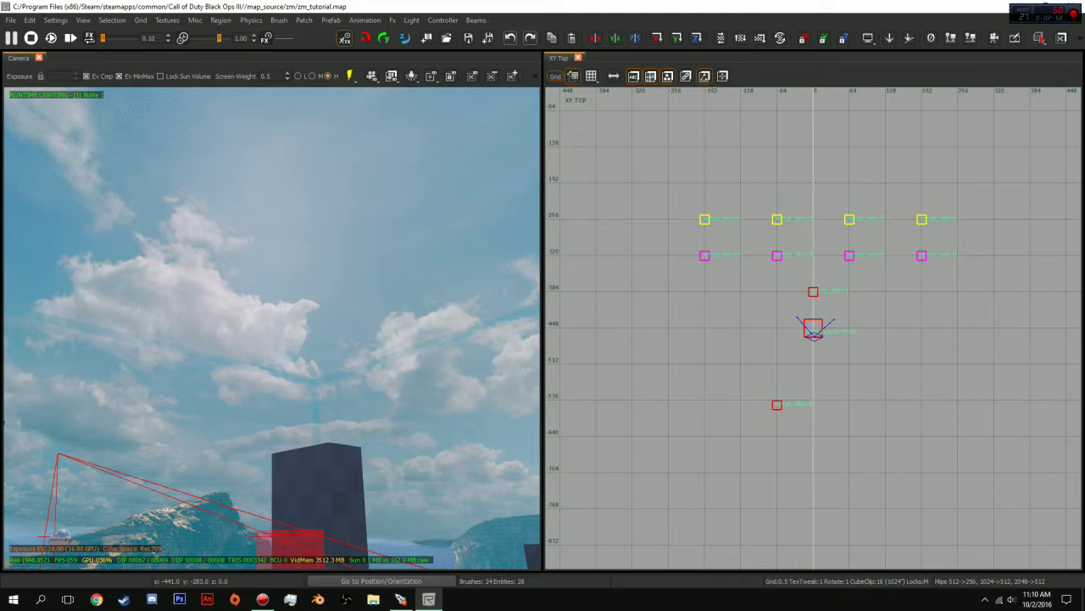
pyautogui.press('z')
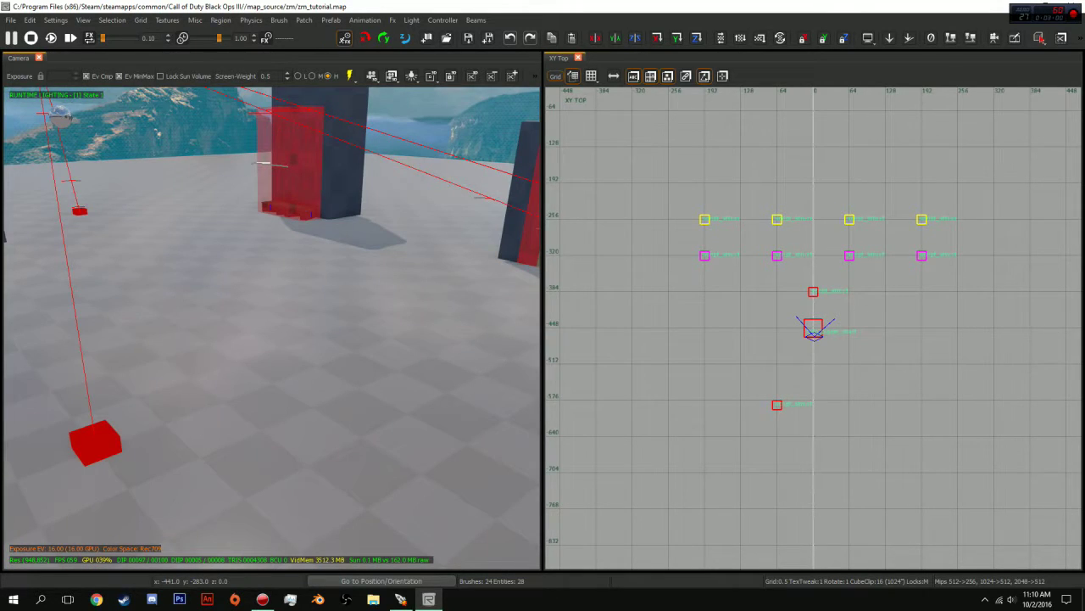
pyautogui.moveTo(313, 416); pyautogui.dragTo(313, 373, button='right')
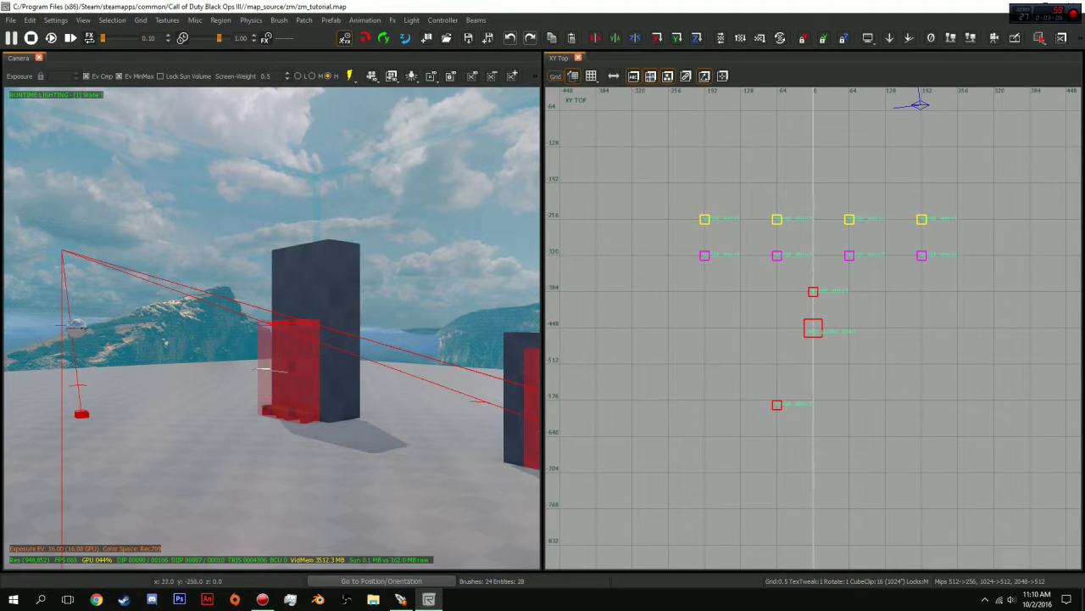
pyautogui.moveTo(817, 173); pyautogui.dragTo(689, 218, button='right')
pyautogui.scroll(-4, 817, 174)
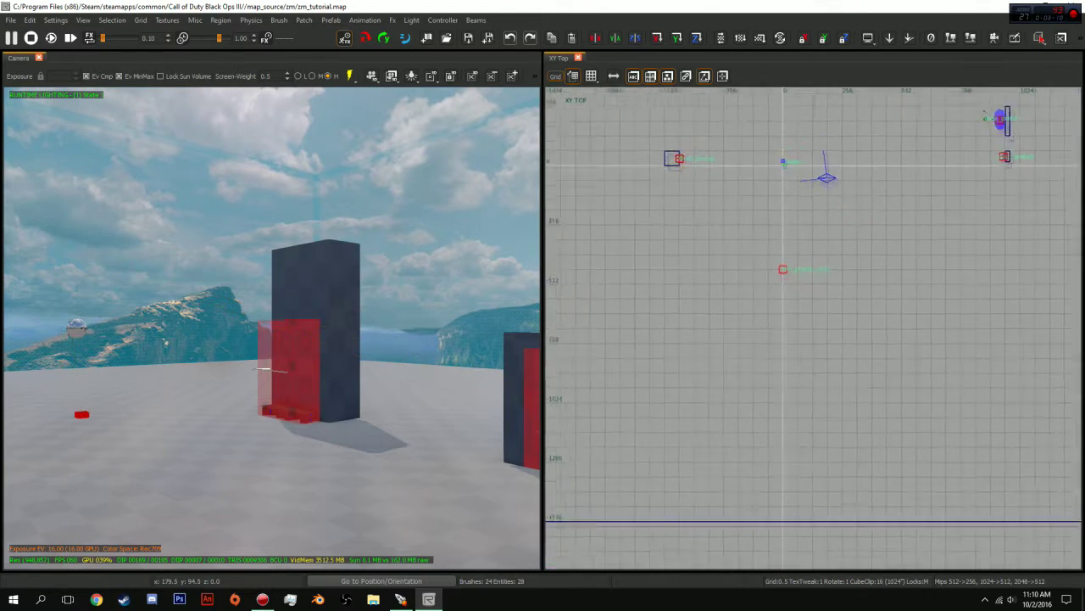
# Bring the whole template layout into view in the XY Top view and try moving the camera view backward and forward
pyautogui.moveTo(829, 145); pyautogui.dragTo(826, 302, button='right')
pyautogui.scroll(-4, 271, 328)
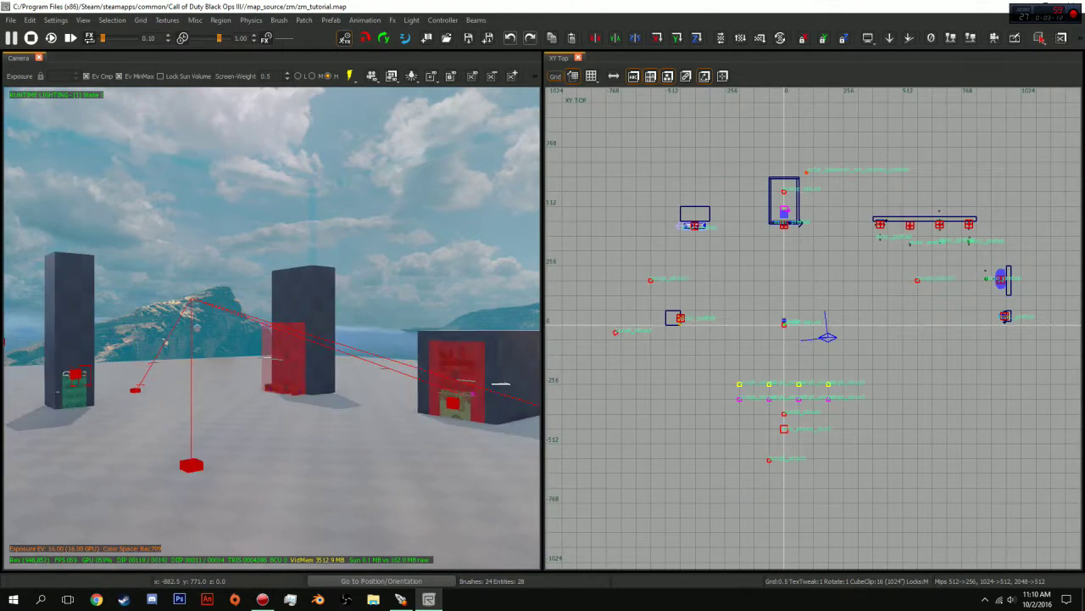
pyautogui.scroll(-4, 271, 328)
pyautogui.scroll(7, 271, 328)
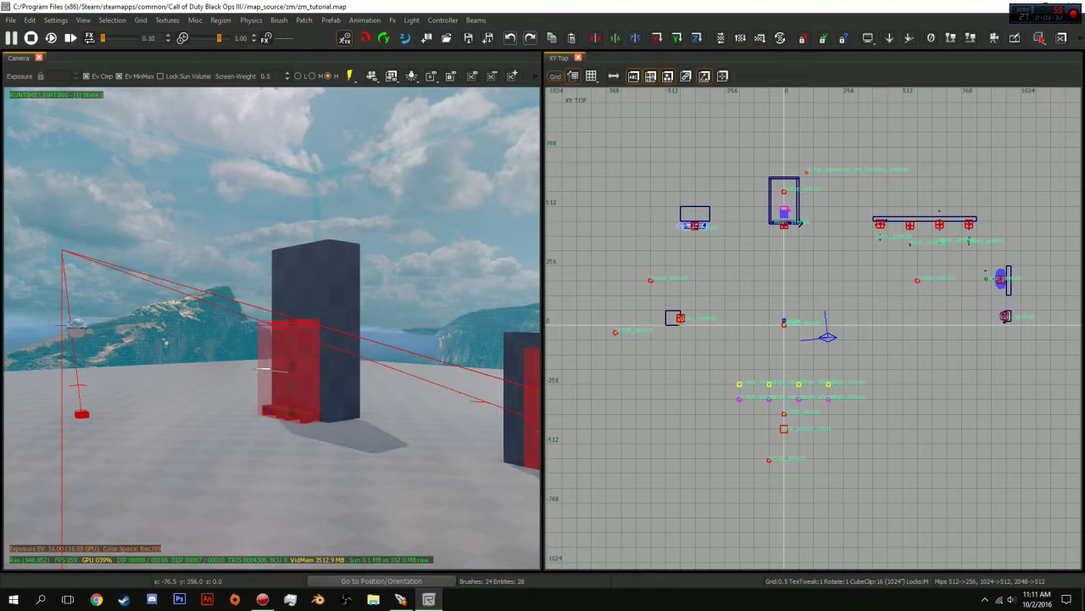
# Show the Models browser to look over the models in use, narrow it, and hide it again
pyautogui.press('m')
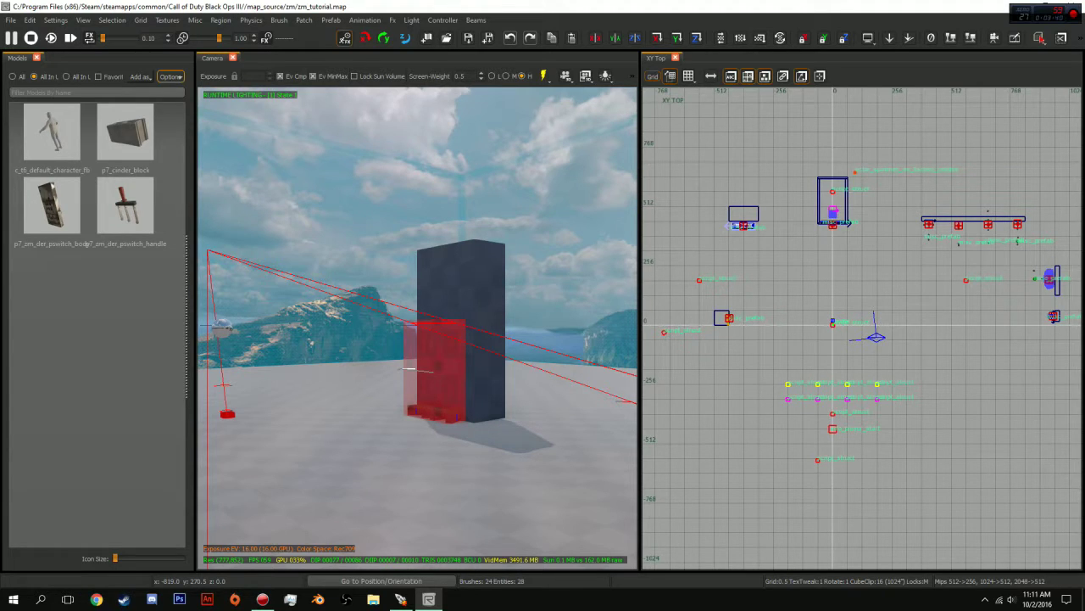
pyautogui.press('m')
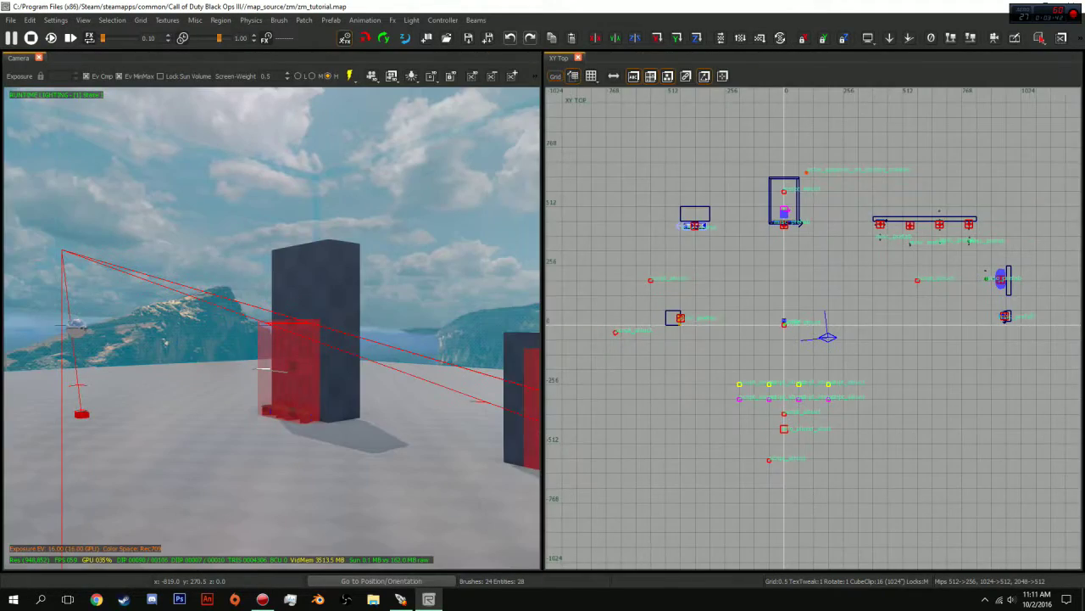
pyautogui.press('m')
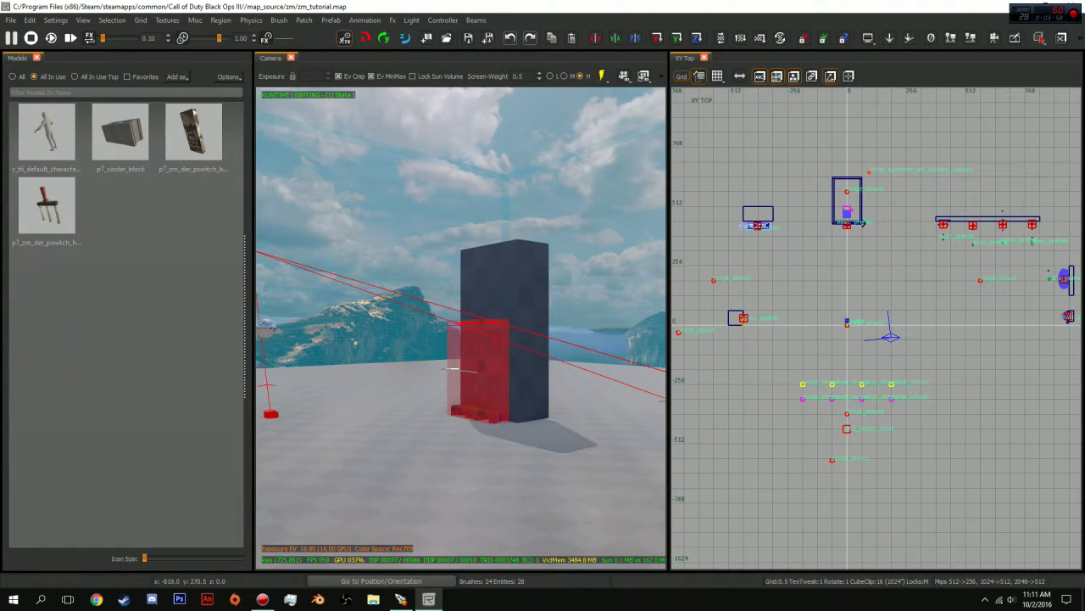
pyautogui.moveTo(254, 318); pyautogui.dragTo(218, 318)
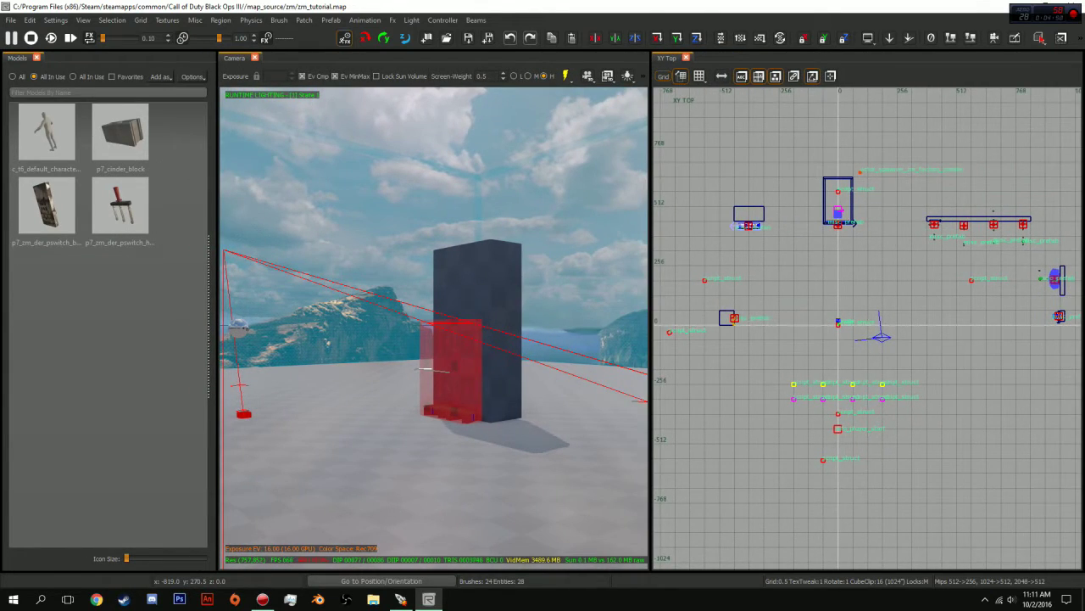
pyautogui.press('m')
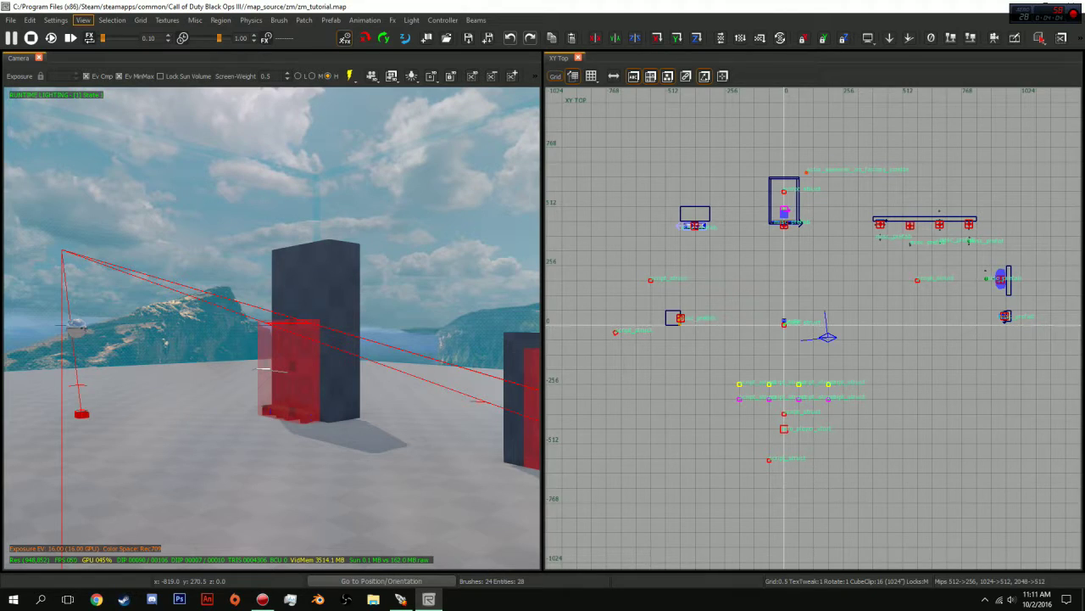
pyautogui.click(83, 19)
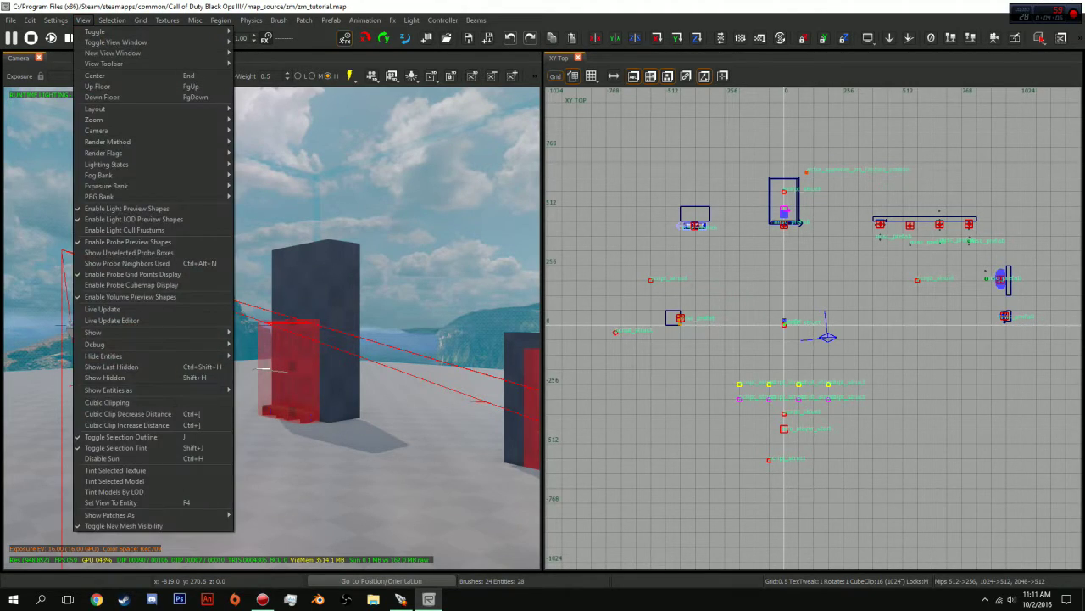
pyautogui.moveTo(170, 32)
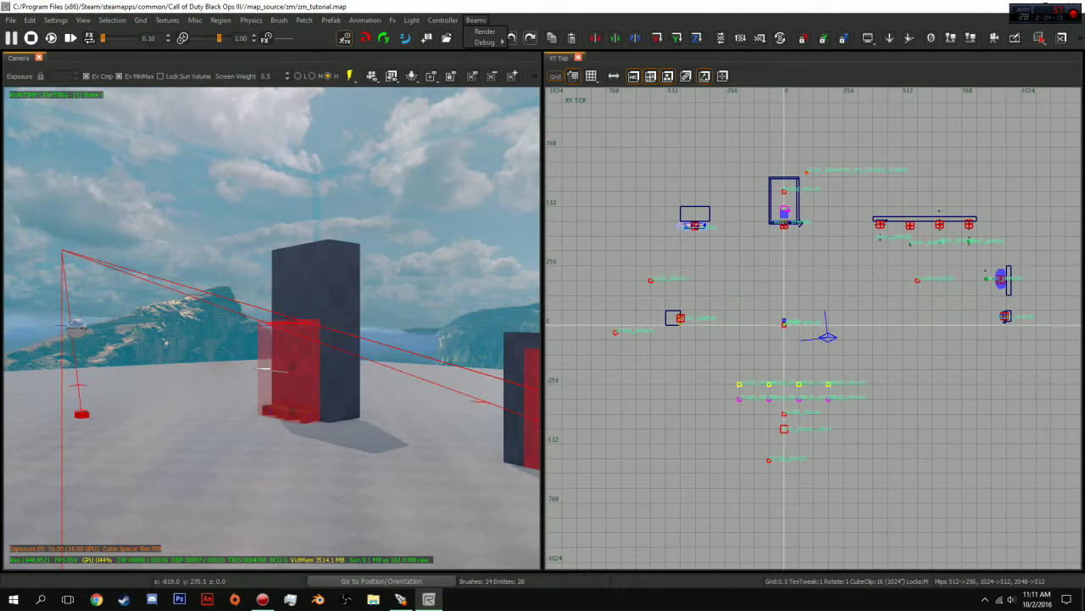
pyautogui.click(476, 20)
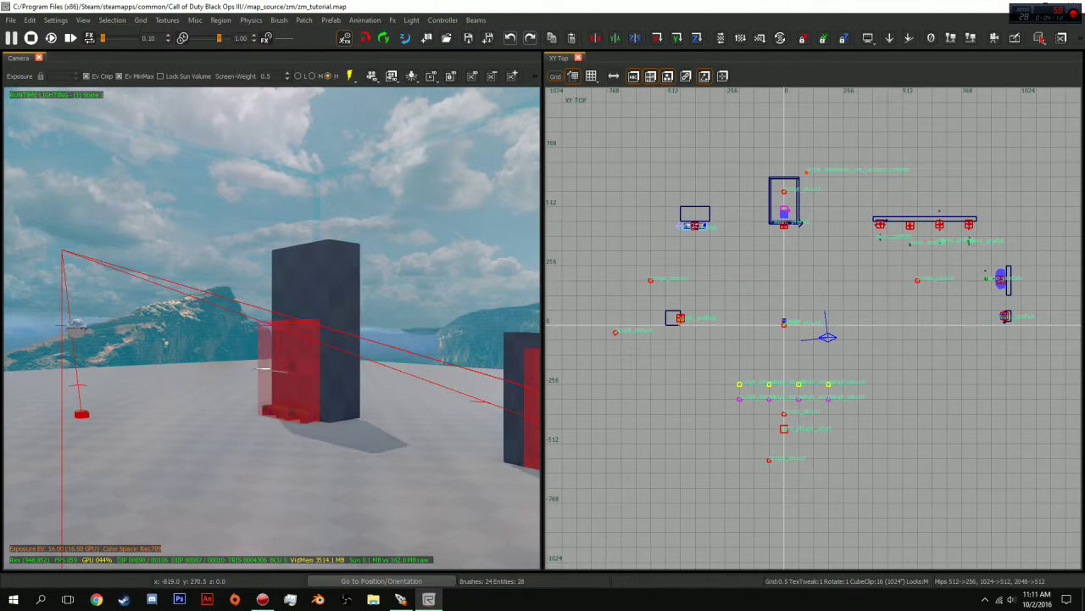
pyautogui.rightClick(522, 19)
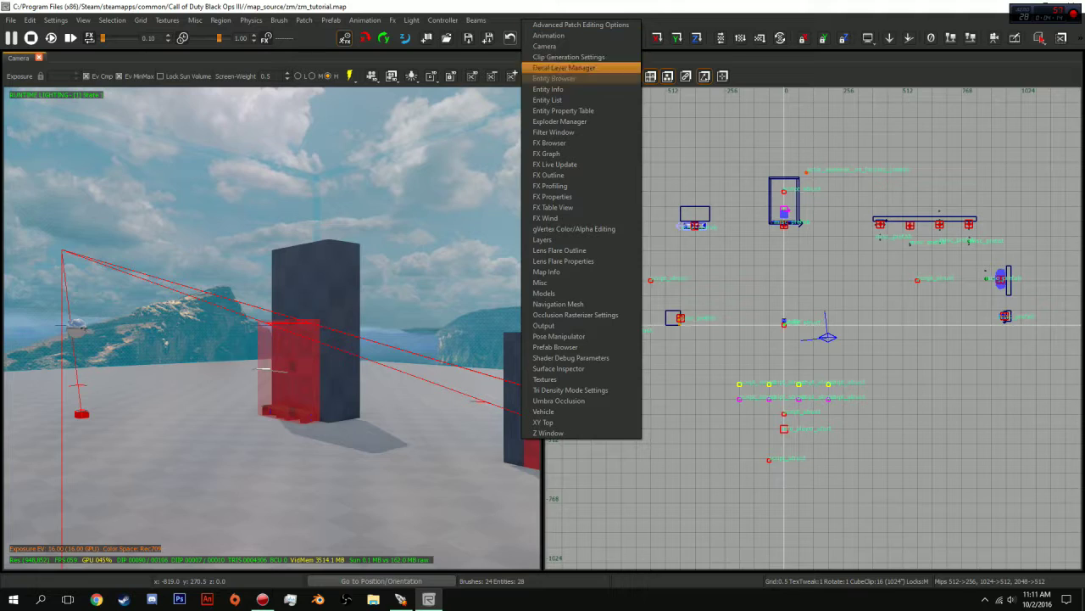
pyautogui.press('Escape')
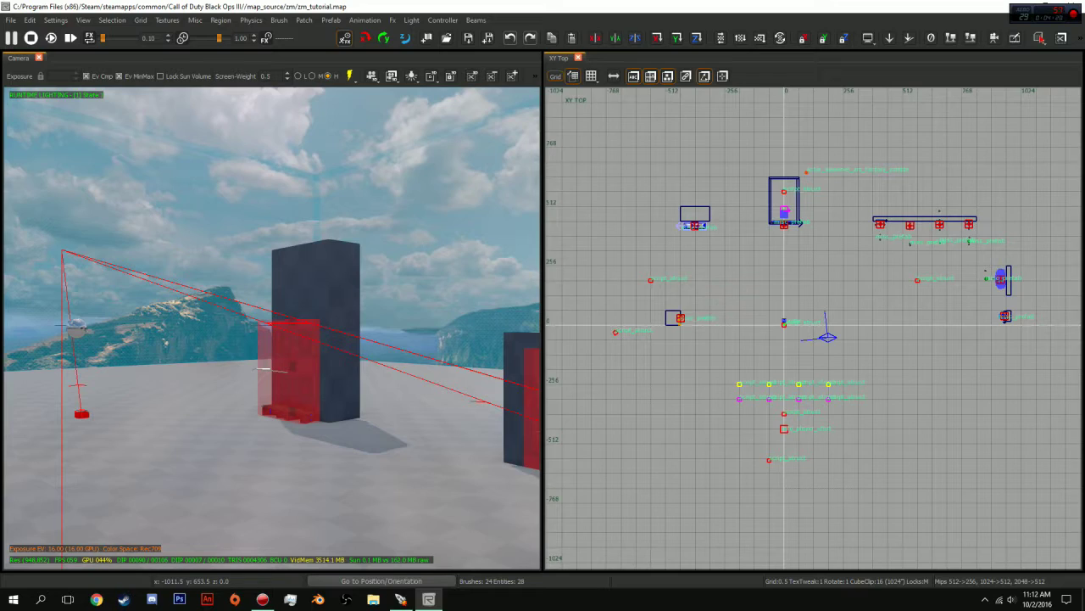
# Set the camera's non-GameView field of view to 65 in the Preferences
pyautogui.moveTo(271, 328); pyautogui.dragTo(145, 501, button='right')
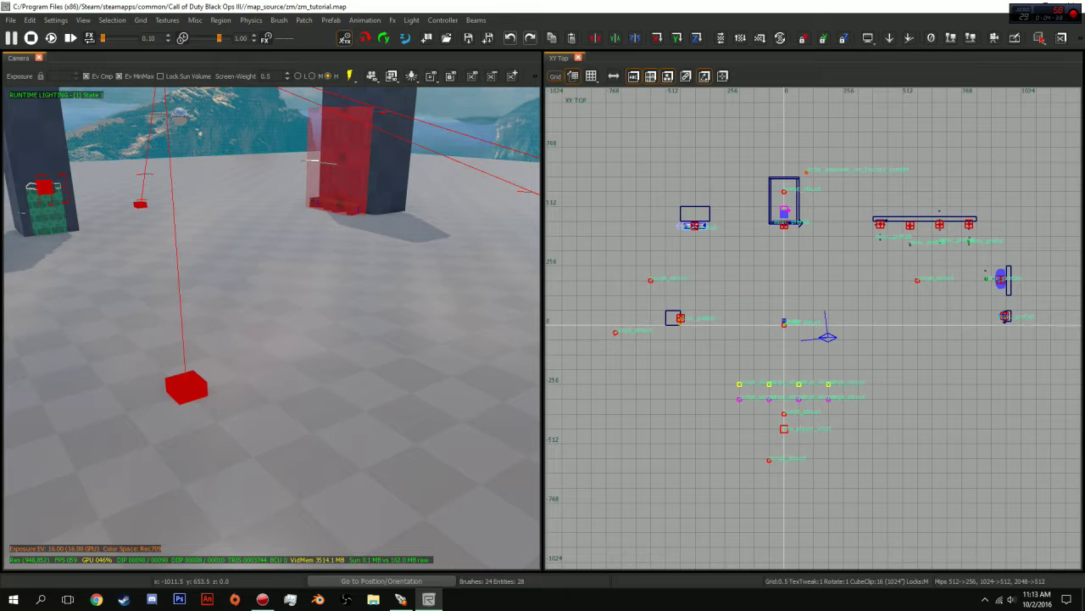
pyautogui.press('p')
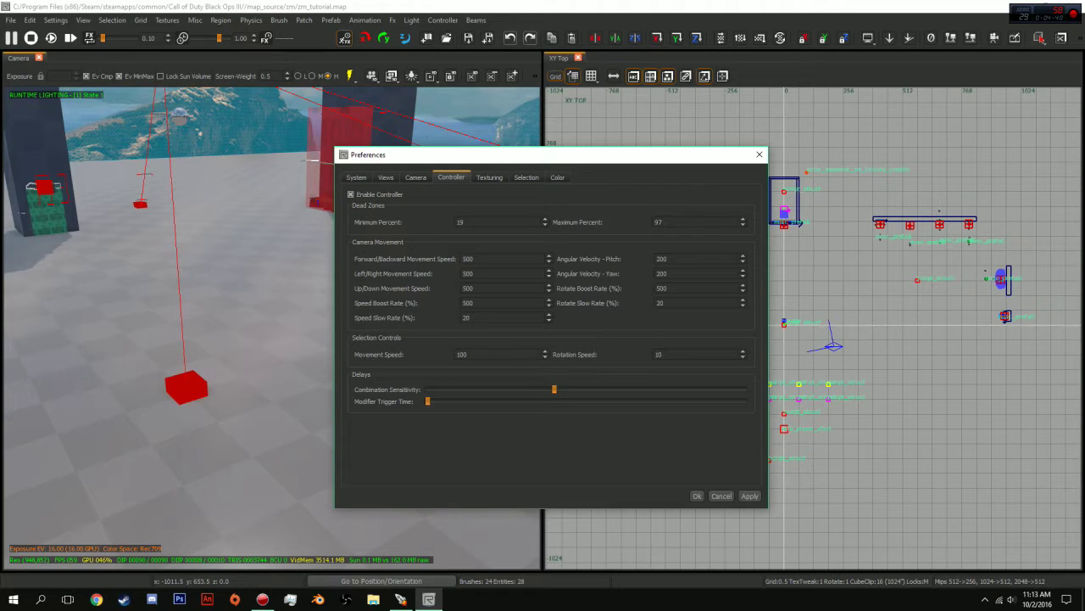
pyautogui.click(759, 154)
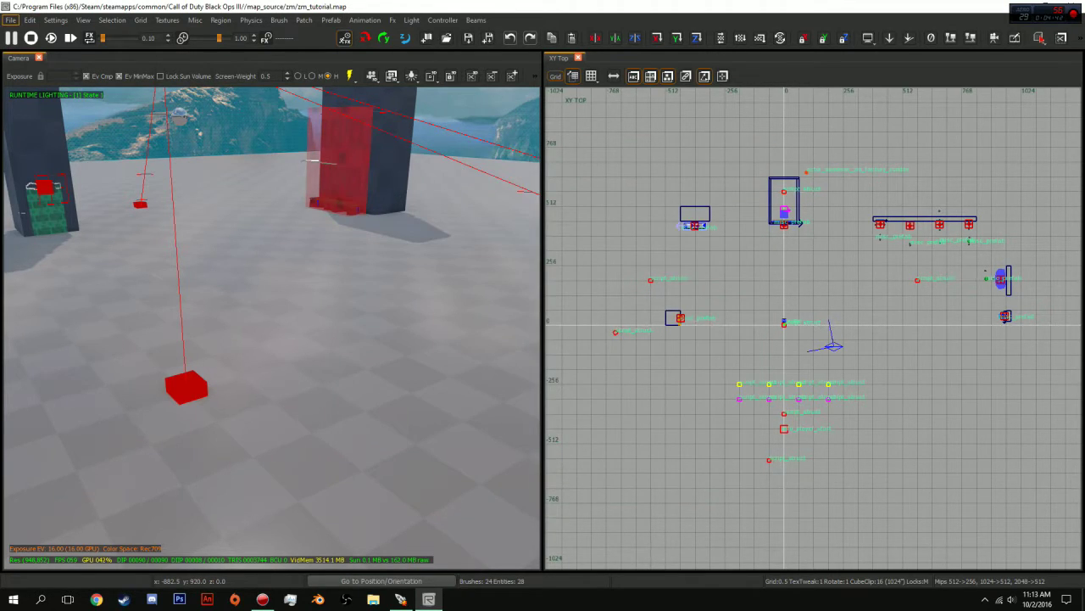
pyautogui.click(10, 19)
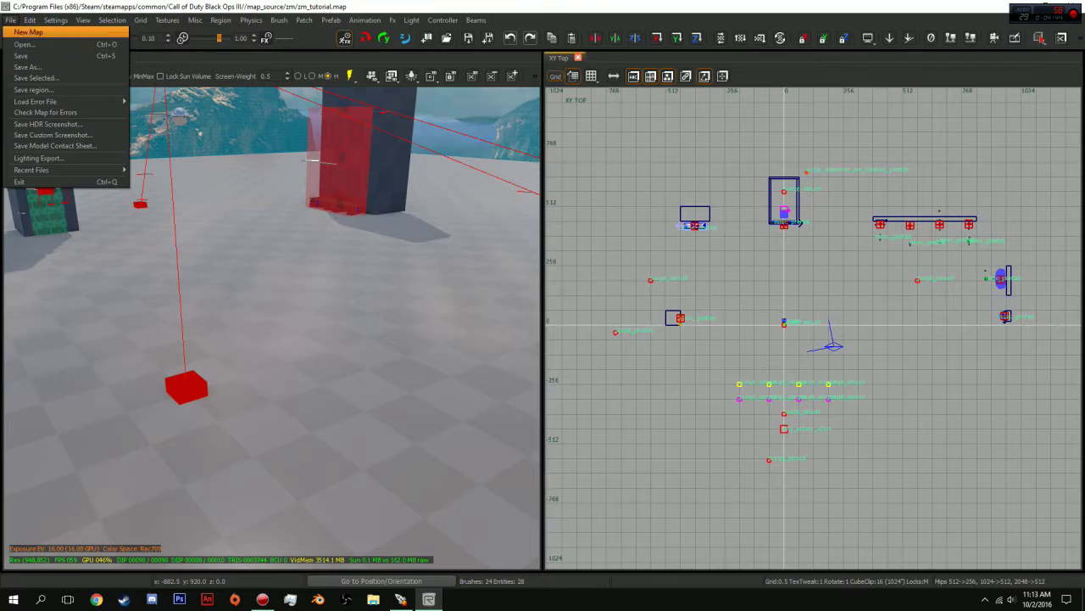
pyautogui.moveTo(30, 19)
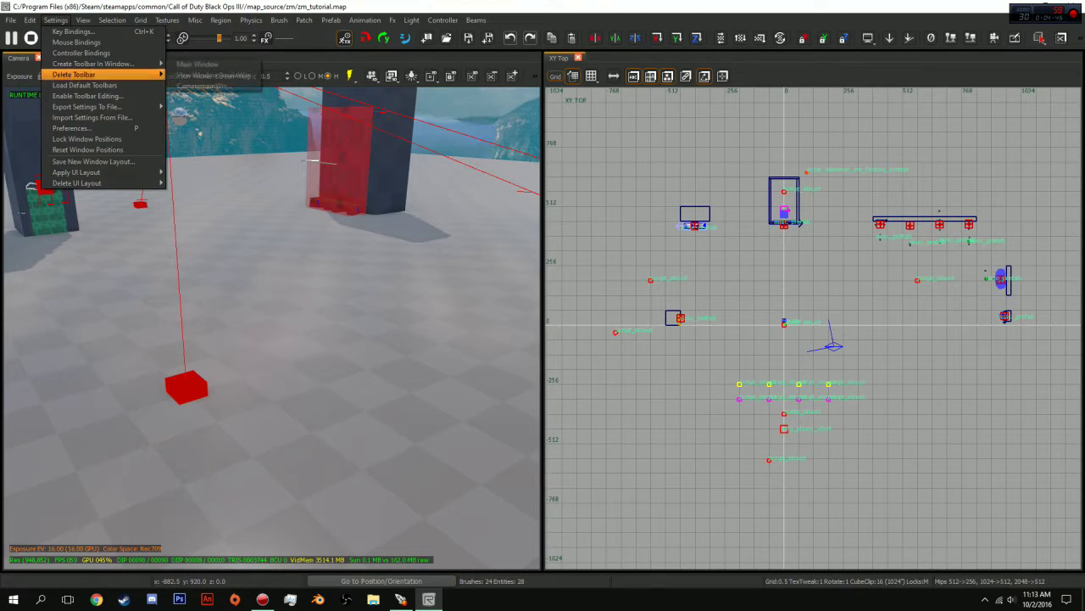
pyautogui.click(74, 128)
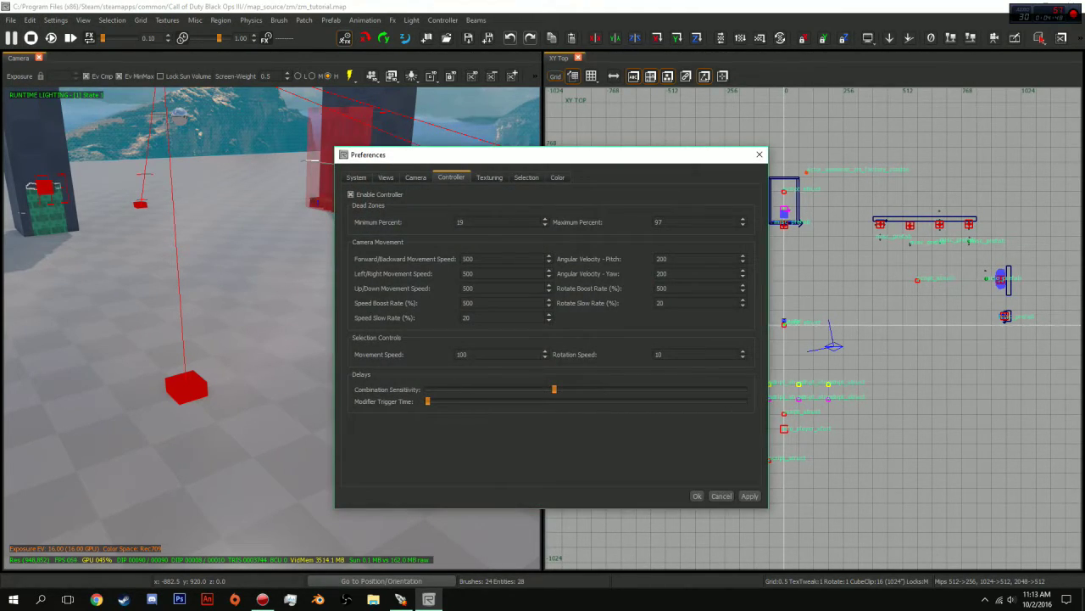
pyautogui.moveTo(424, 154); pyautogui.dragTo(338, 142)
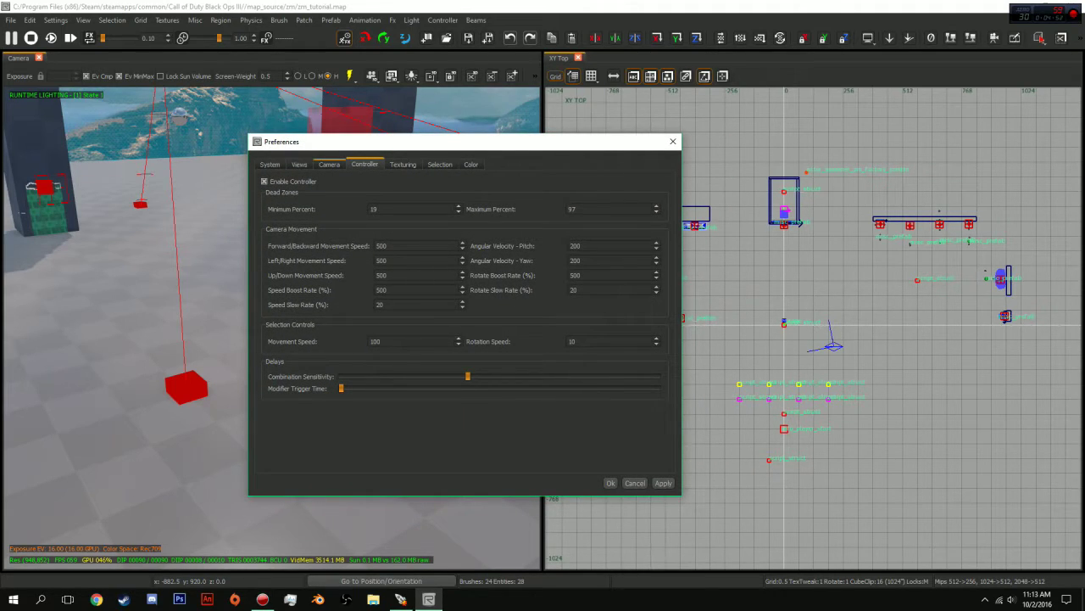
pyautogui.click(329, 164)
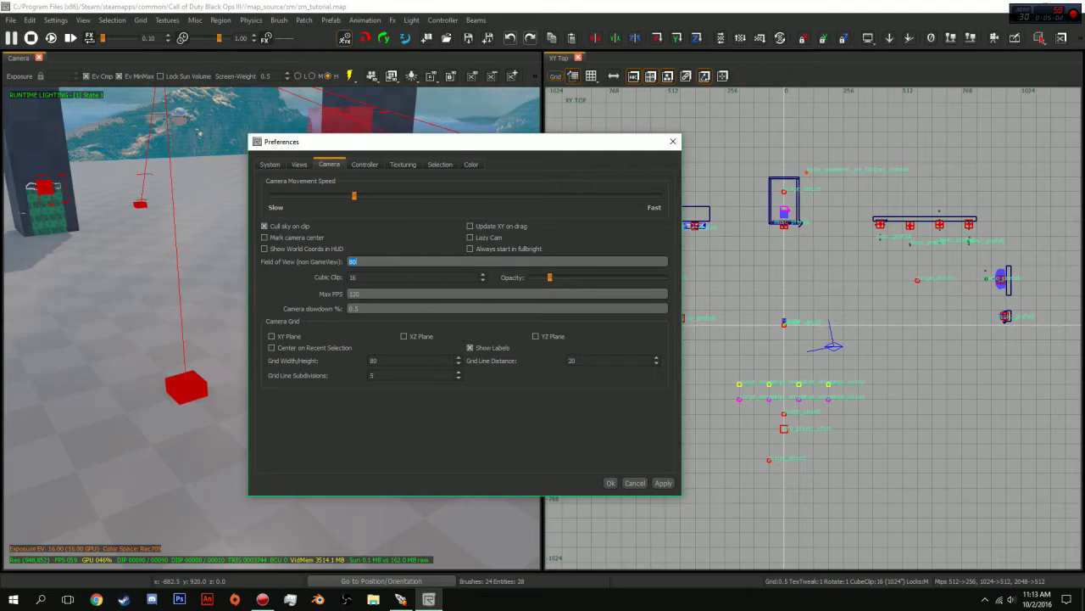
pyautogui.write('65')
pyautogui.click(663, 482)
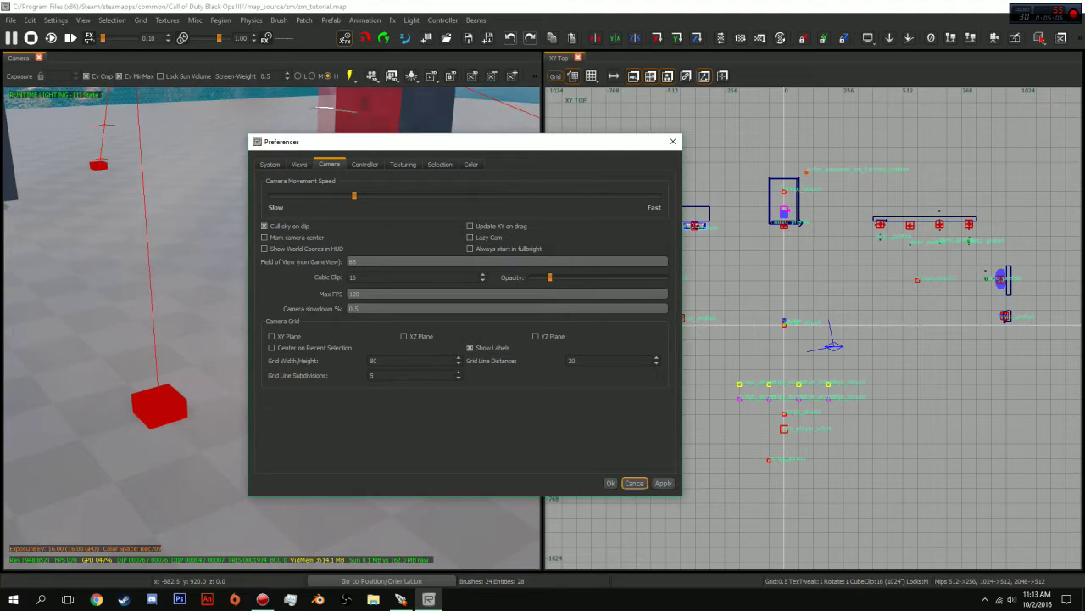
pyautogui.click(610, 483)
# Look around the map with the narrower field of view, then set the camera's field of view to 80
pyautogui.moveTo(271, 328); pyautogui.dragTo(377, 208, button='right')
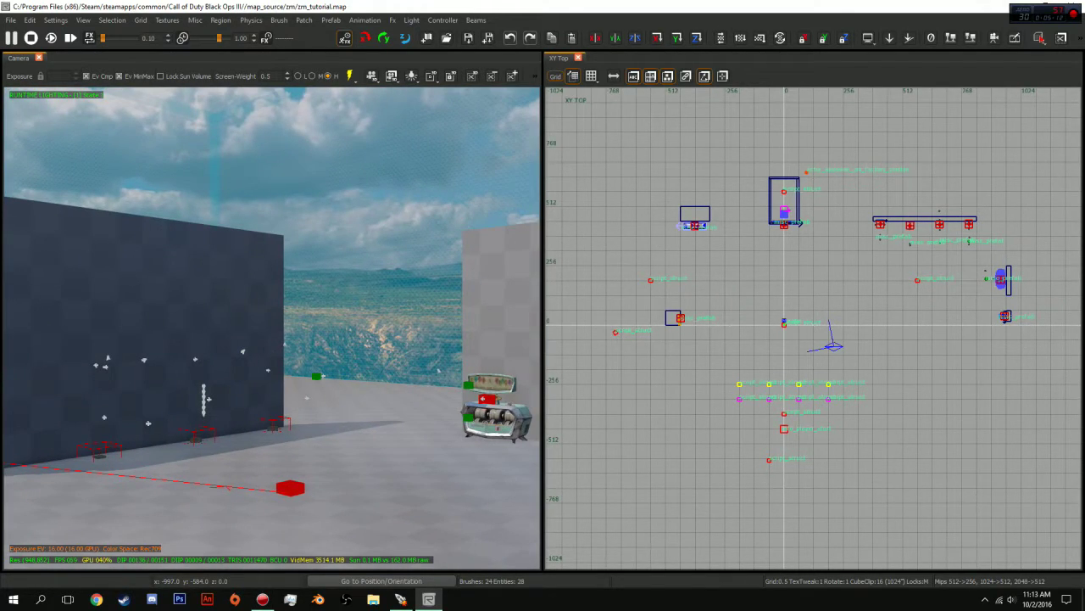
pyautogui.moveTo(271, 328); pyautogui.dragTo(246, 435, button='right')
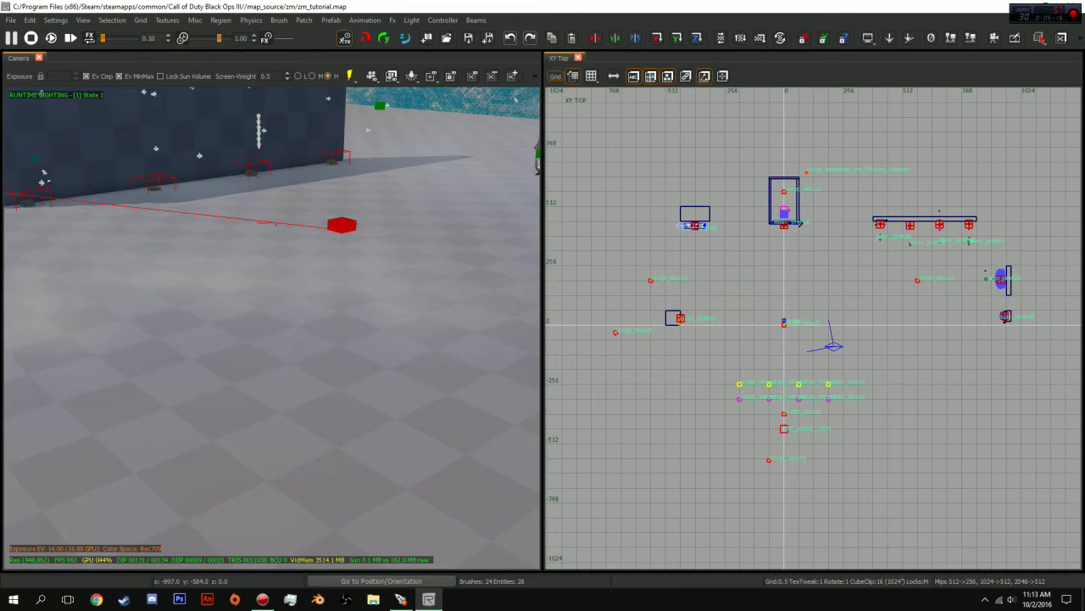
pyautogui.press('p')
pyautogui.click(329, 165)
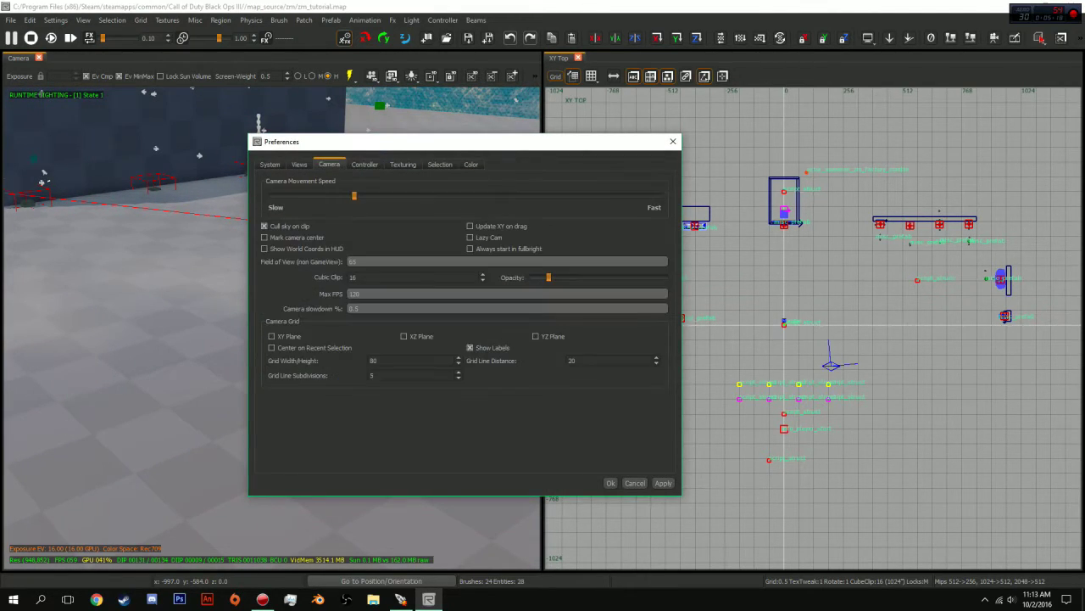
pyautogui.doubleClick(353, 261)
pyautogui.write('80')
pyautogui.click(663, 483)
pyautogui.click(610, 482)
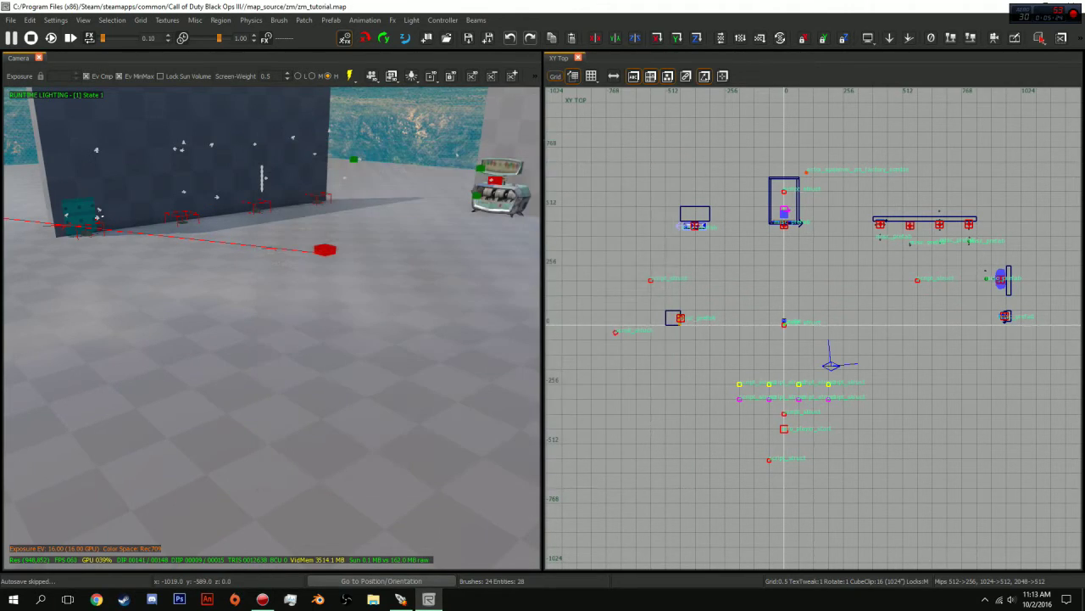
# Turn the camera toward the tall pillar and set the camera's field of view to 90 in the Preferences
pyautogui.moveTo(272, 329); pyautogui.dragTo(61, 247, button='right')
pyautogui.press('p')
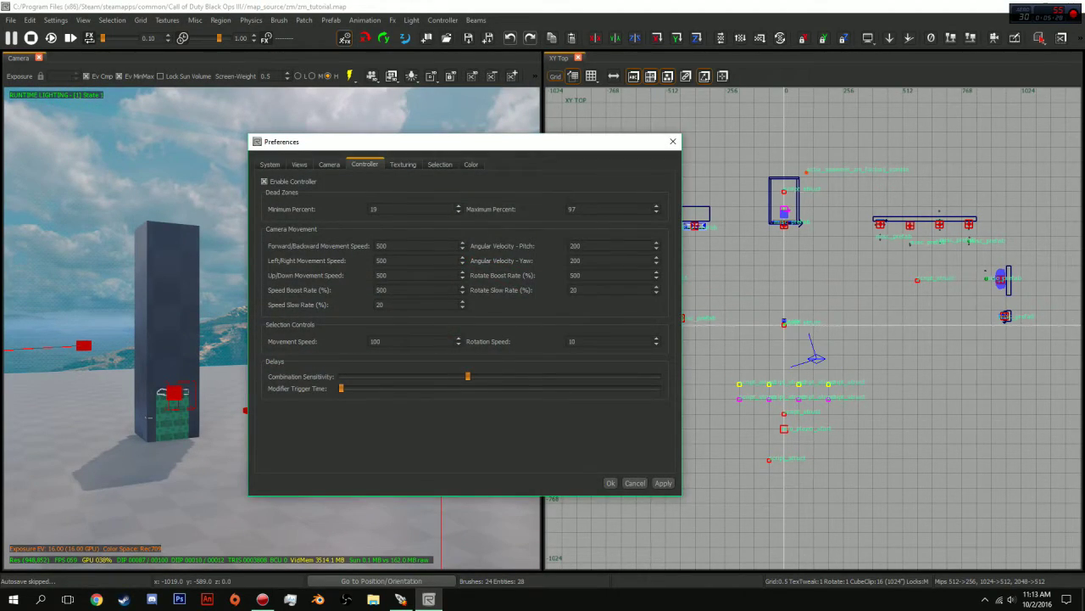
pyautogui.click(329, 164)
pyautogui.doubleClick(353, 262)
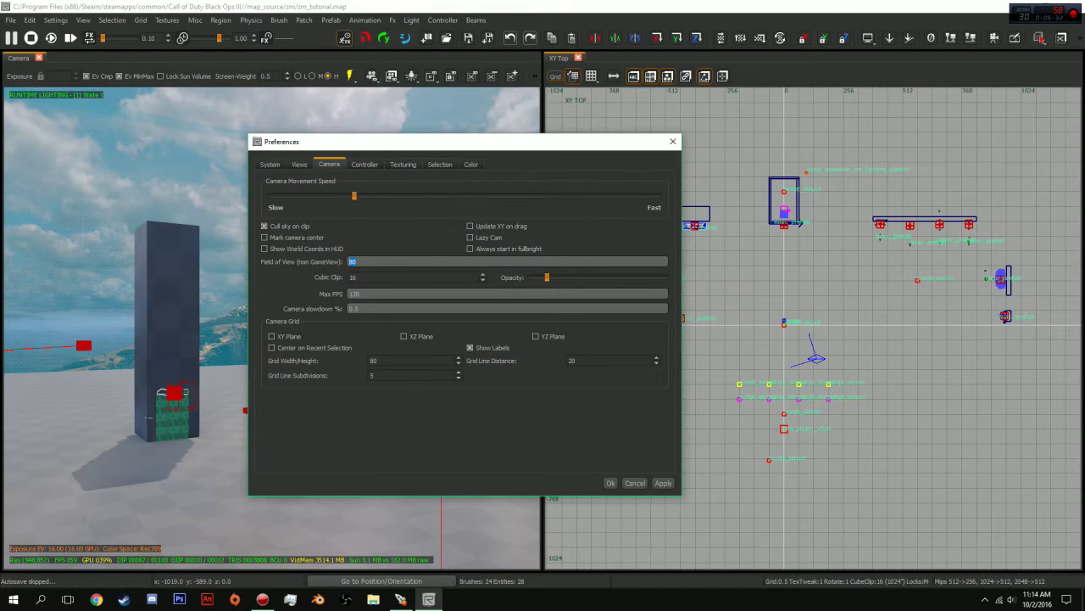
pyautogui.write('9')
pyautogui.click(663, 482)
pyautogui.click(611, 483)
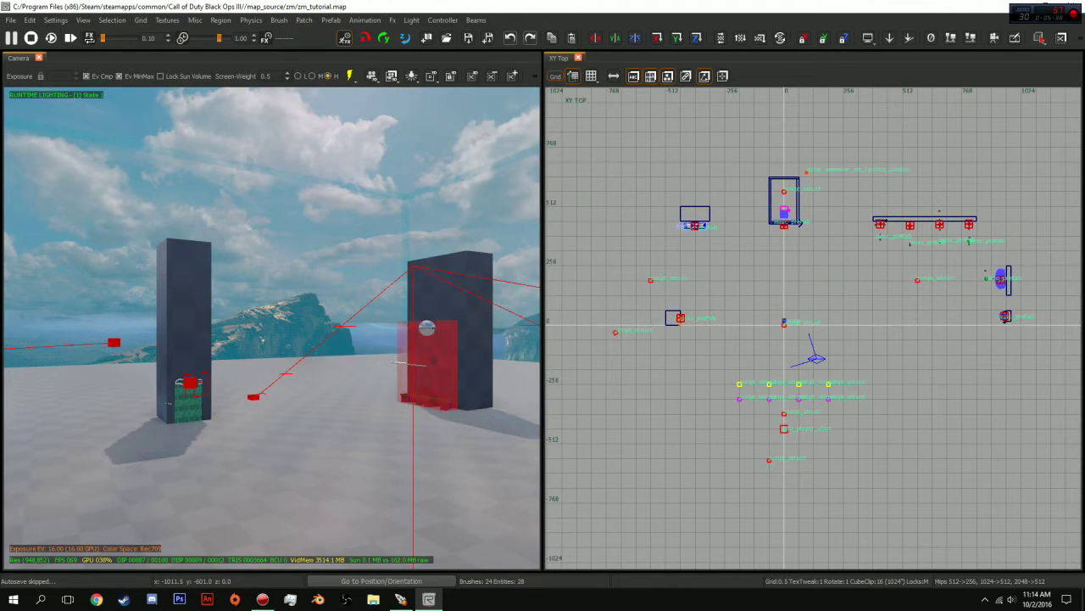
# Check the wider camera view and restore the camera's field of view to 80
pyautogui.moveTo(271, 328)
pyautogui.mouseDown(button='right')
pyautogui.moveTo(508, 328)
pyautogui.moveTo(280, 328)
pyautogui.mouseUp(button='right')
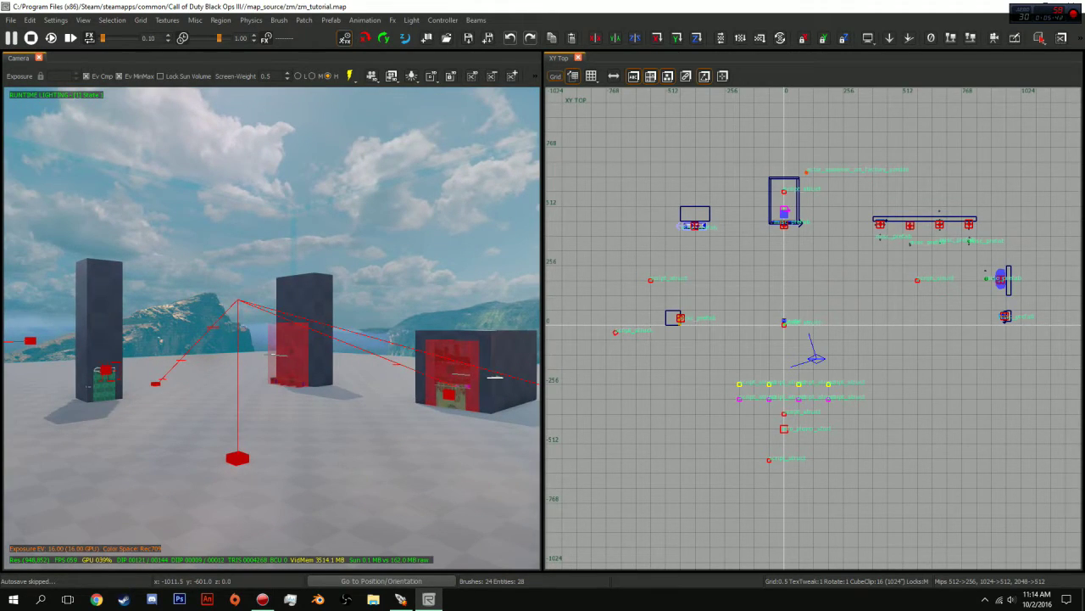
pyautogui.press('p')
pyautogui.click(329, 165)
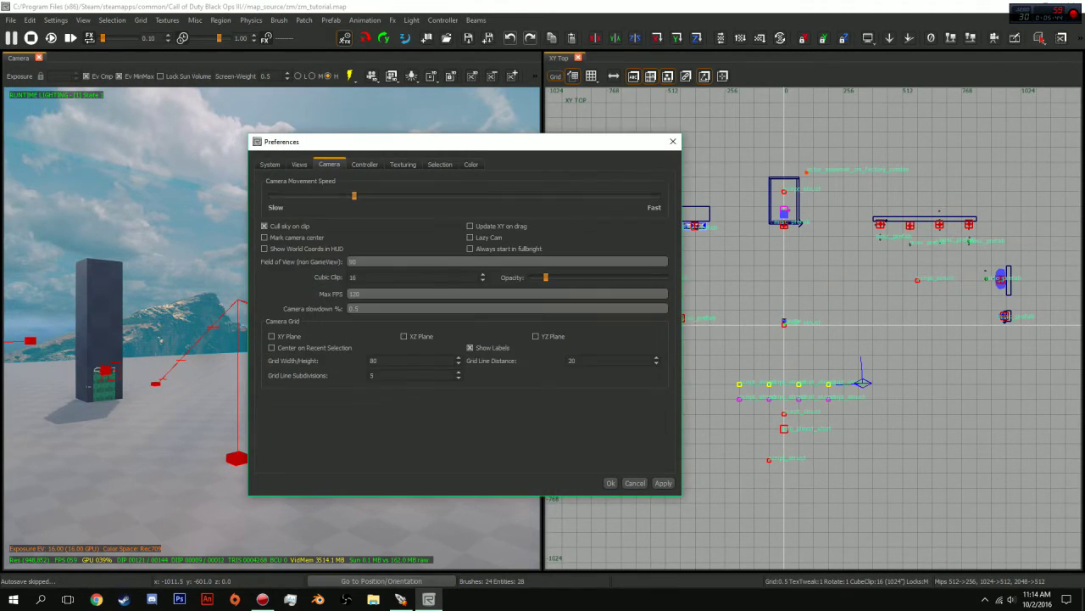
pyautogui.doubleClick(353, 261)
pyautogui.write('9')
pyautogui.click(663, 483)
pyautogui.click(610, 483)
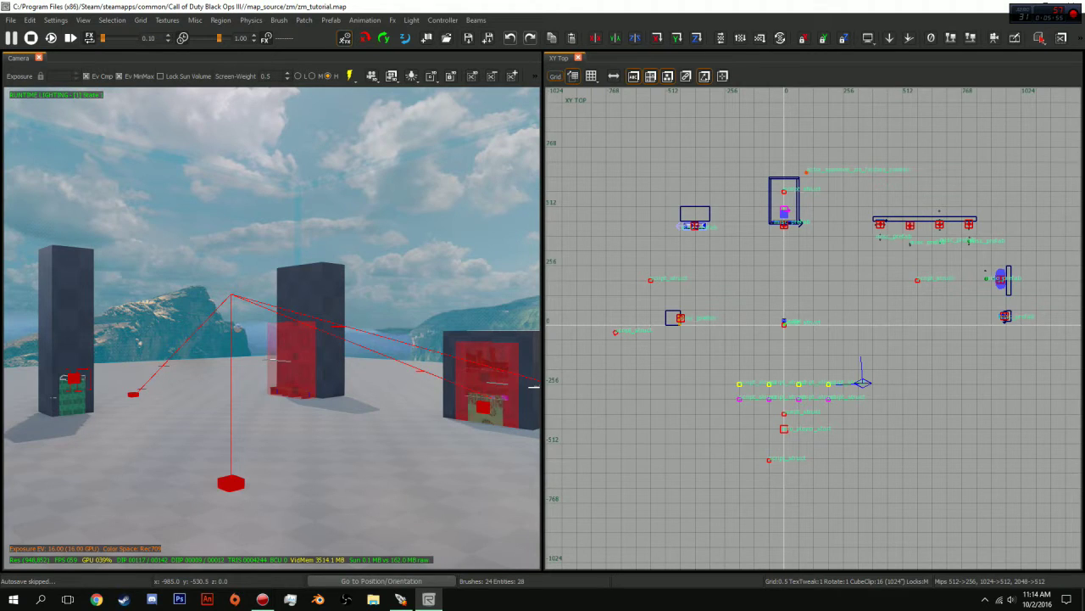
# Fly the camera up to the block with the red window barrier, select and deselect several objects there, and turn toward the perk machines
pyautogui.press('w')
pyautogui.moveTo(271, 328); pyautogui.dragTo(424, 331, button='right')
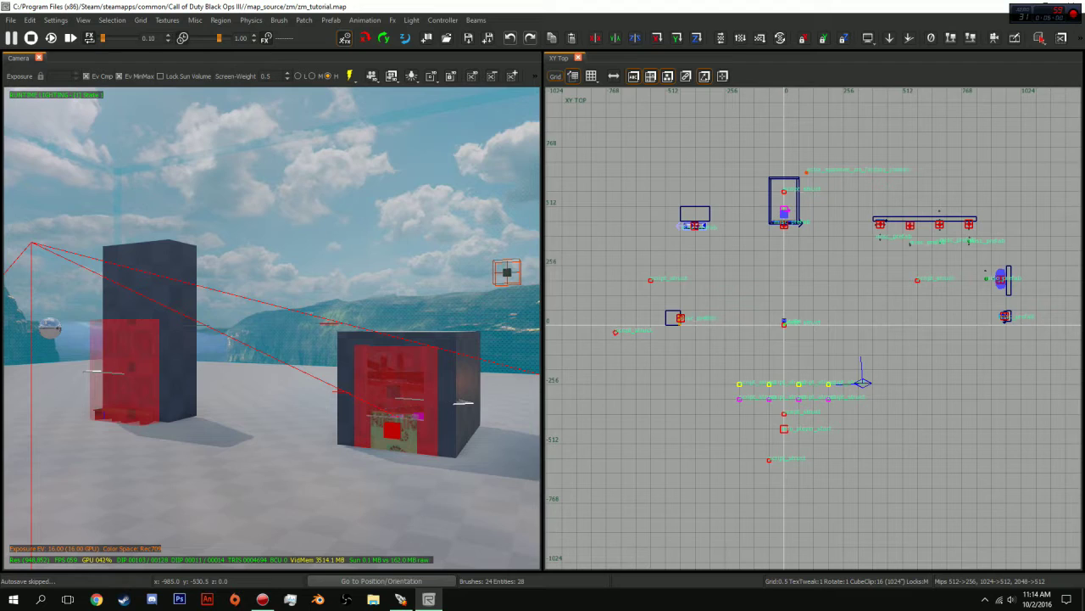
pyautogui.moveTo(271, 328); pyautogui.dragTo(331, 330, button='right')
pyautogui.press('w')
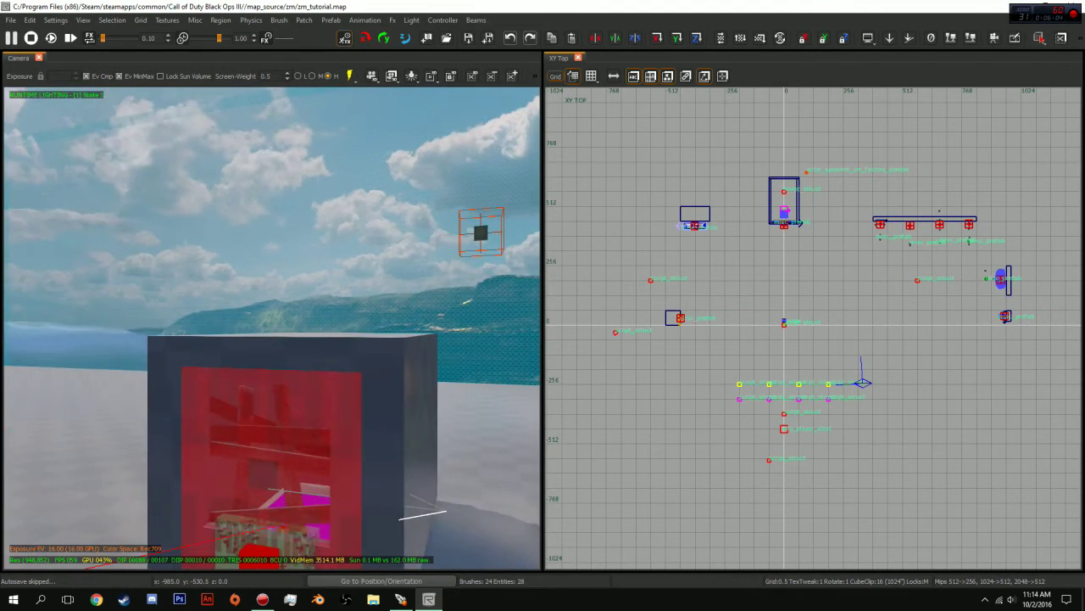
pyautogui.keyDown('shift'); pyautogui.click(272, 349); pyautogui.keyUp('shift')
pyautogui.press('Escape')
pyautogui.moveTo(271, 349)
pyautogui.mouseDown(button='right')
pyautogui.moveTo(517, 346)
pyautogui.moveTo(272, 349)
pyautogui.mouseUp(button='right')
pyautogui.keyDown('shift'); pyautogui.click(271, 350); pyautogui.keyUp('shift')
pyautogui.press('Escape')
pyautogui.keyDown('shift'); pyautogui.click(204, 449); pyautogui.keyUp('shift')
pyautogui.press('Escape')
pyautogui.keyDown('shift'); pyautogui.click(284, 349); pyautogui.keyUp('shift')
pyautogui.press('Escape')
pyautogui.moveTo(284, 349); pyautogui.dragTo(526, 346, button='right')
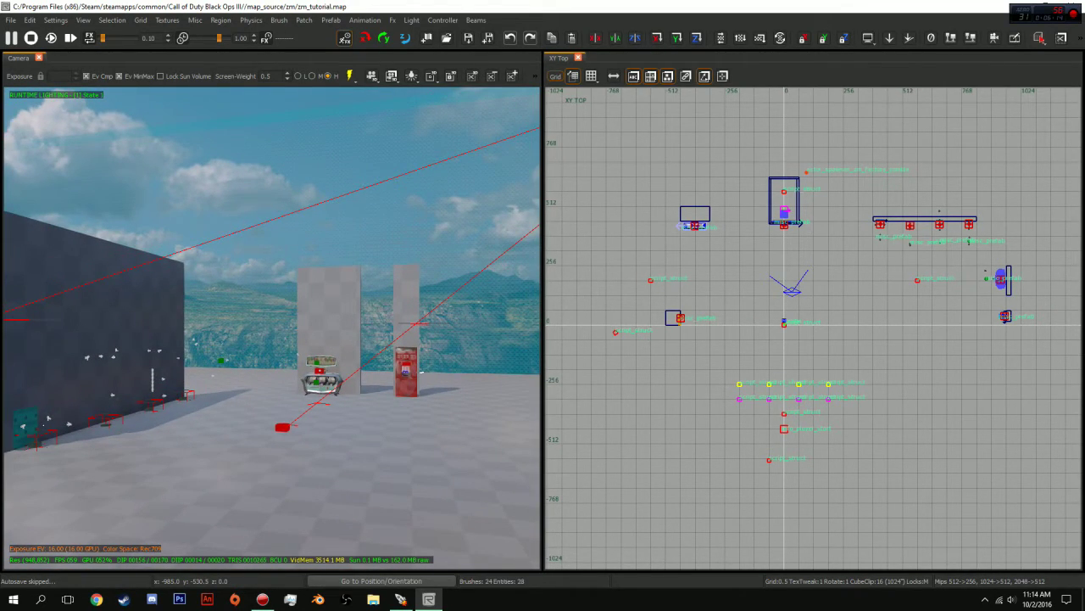